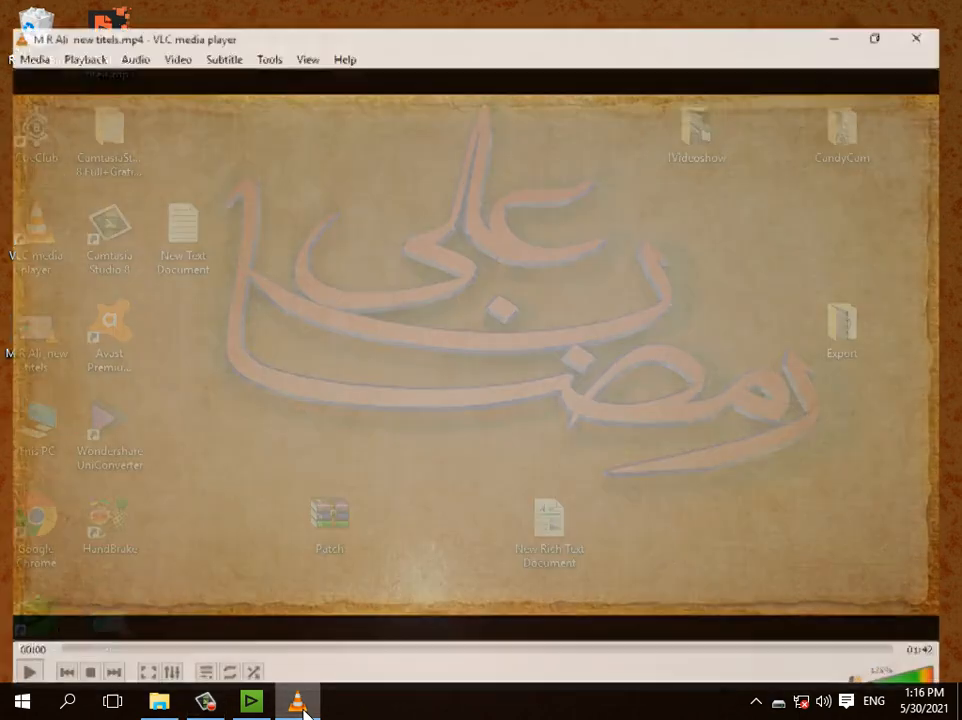
Step: Play the rendered titles video in VLC media player, then close the player to return to EDIUS
click(19, 670)
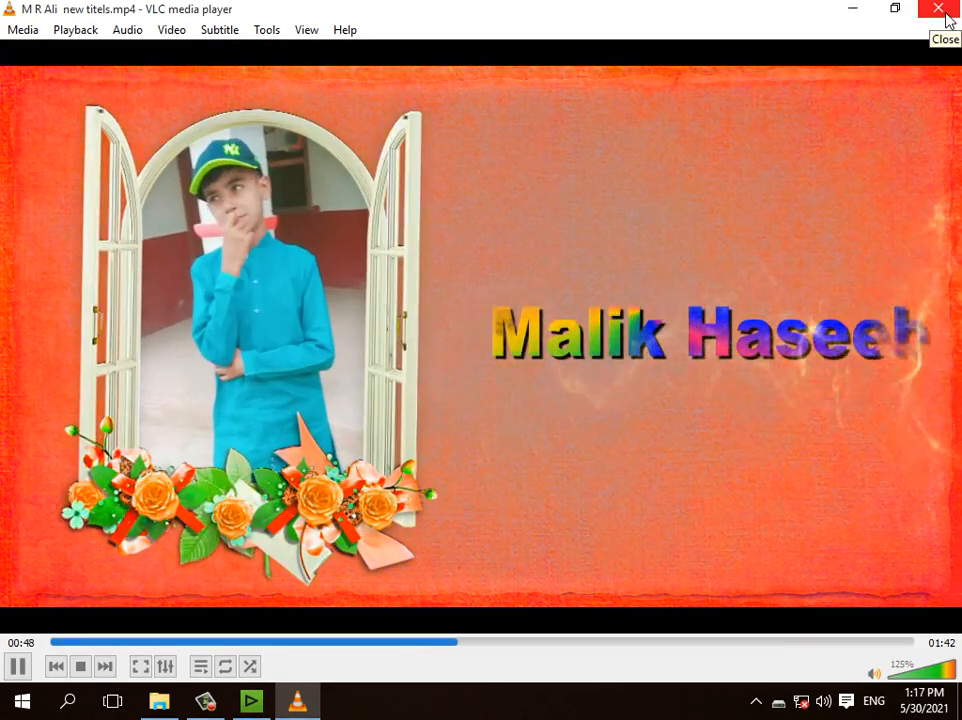
click(945, 13)
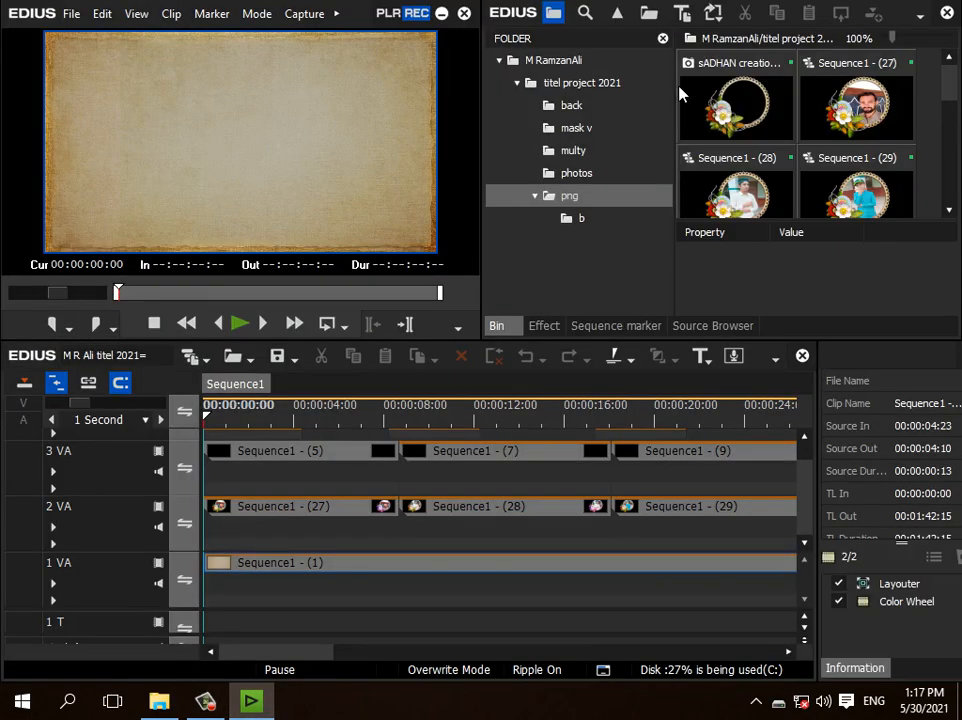
Step: Preview the first title in the main sequence up to about 00:00:04:10
drag(299, 656, 118, 657)
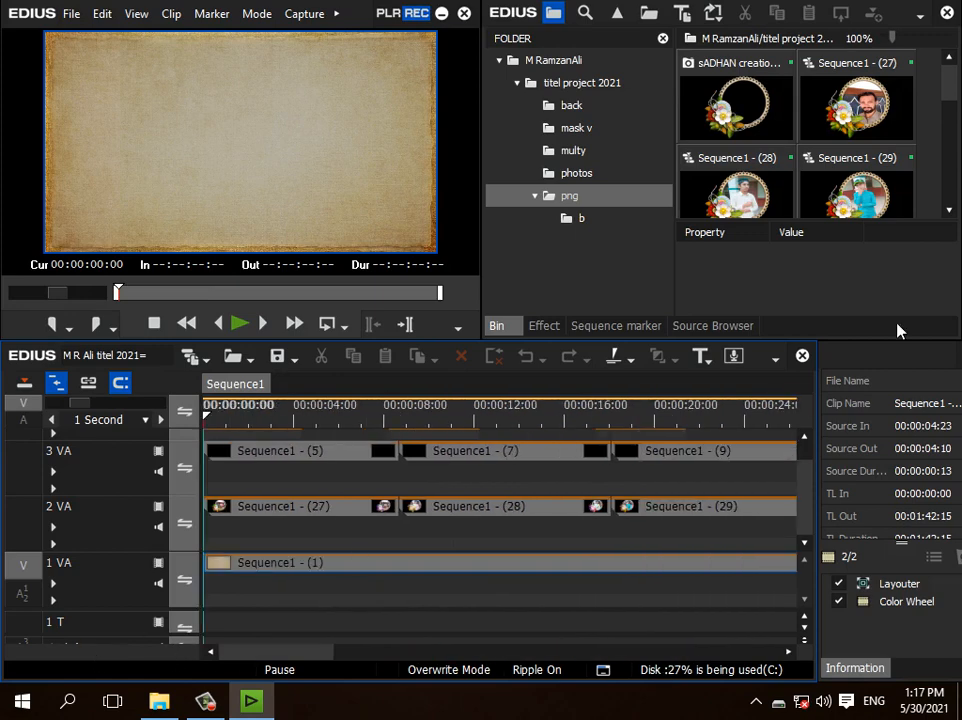
drag(947, 86, 810, 262)
click(262, 412)
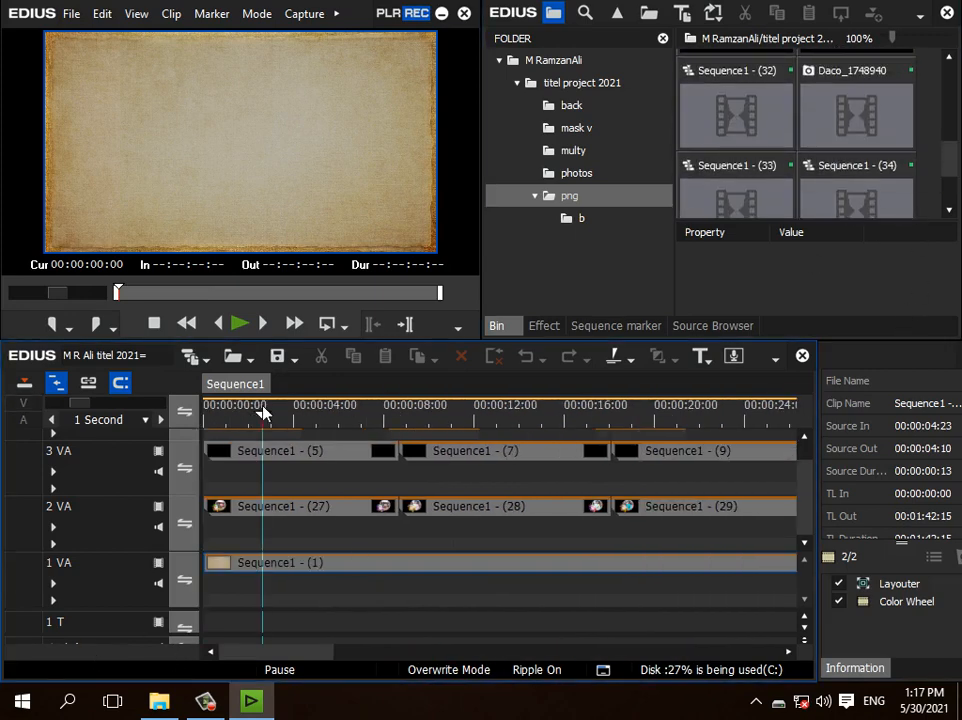
click(268, 424)
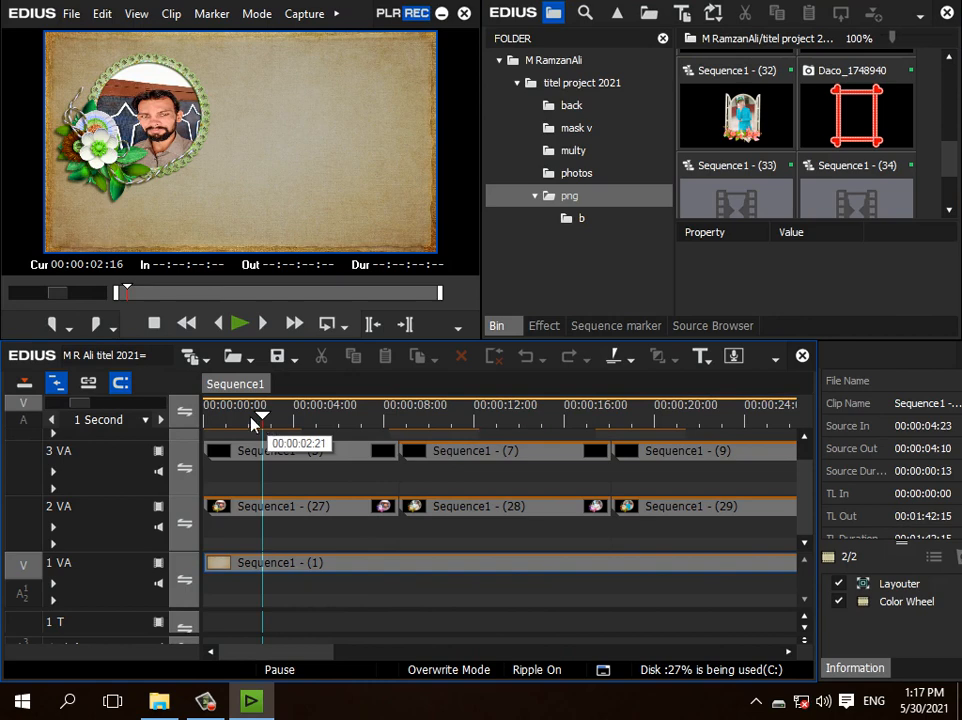
click(303, 428)
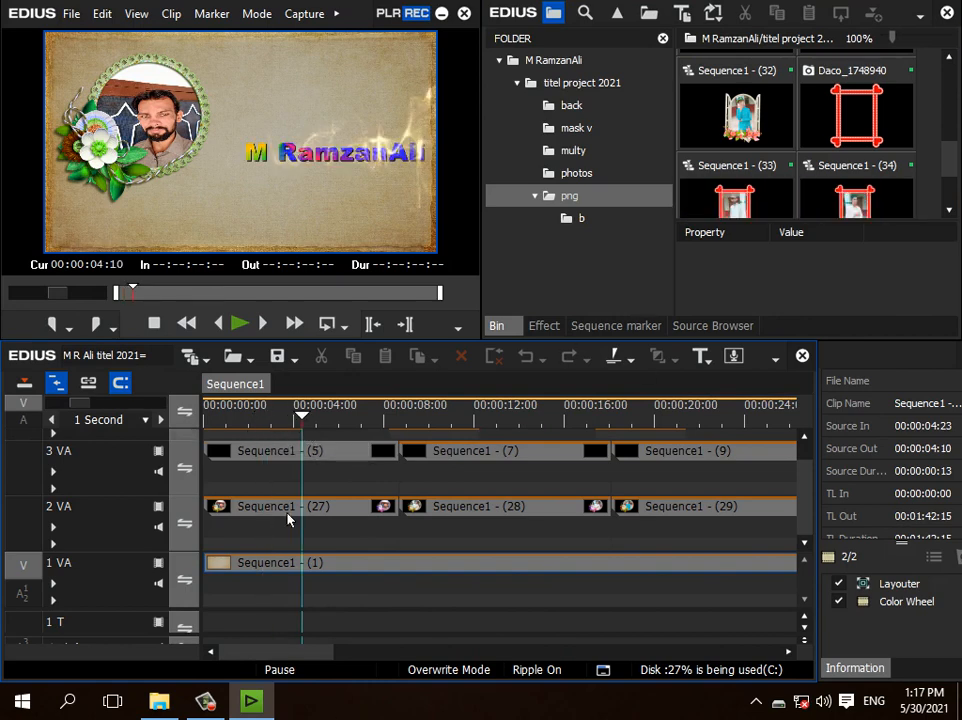
Step: Open the nested sequences (5), (3) and (2) from track 3 VA and open the innermost name title in Quick Titler
click(276, 453)
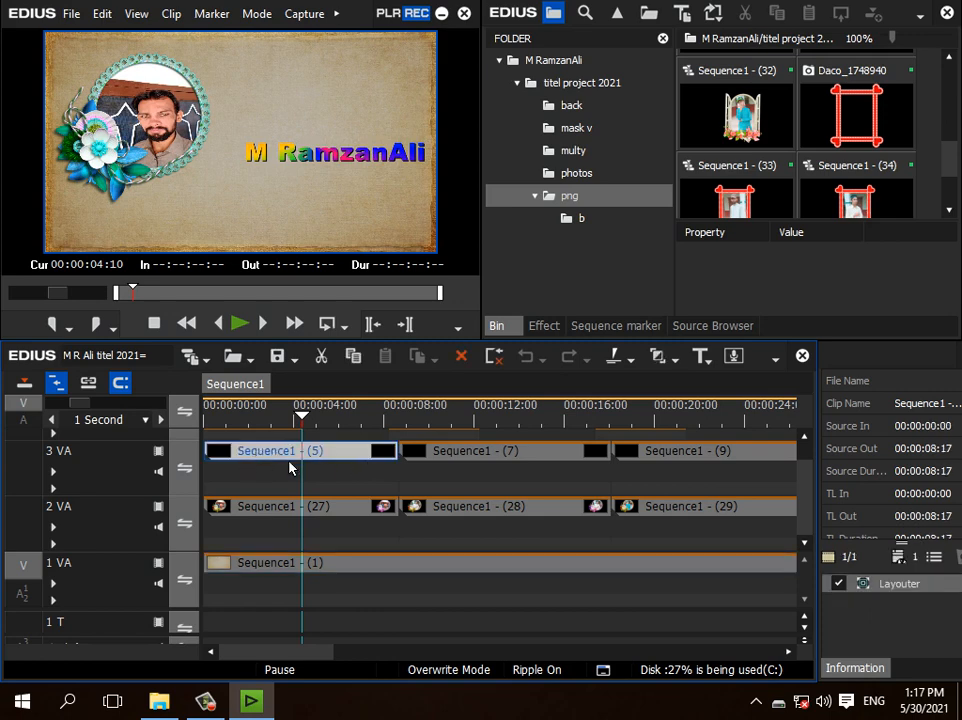
double_click(288, 455)
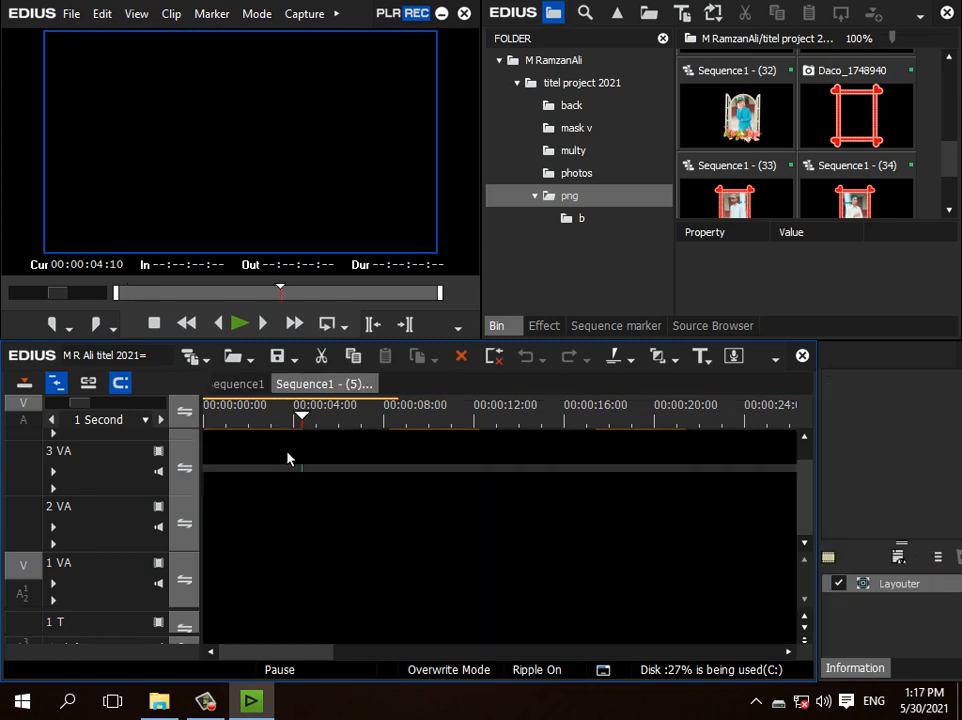
double_click(327, 457)
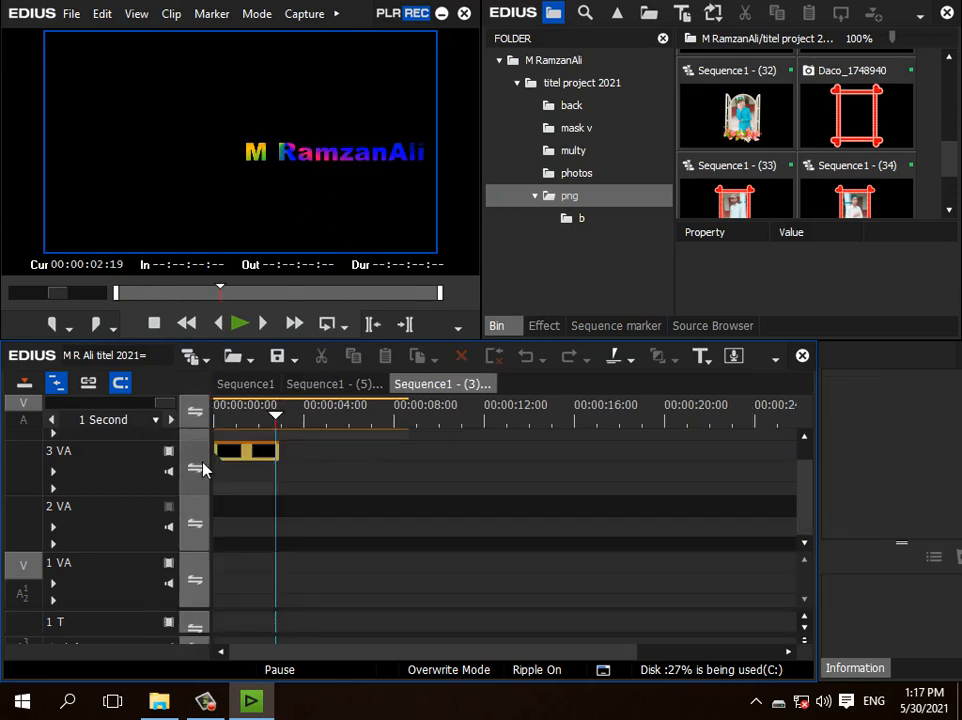
drag(800, 500, 807, 462)
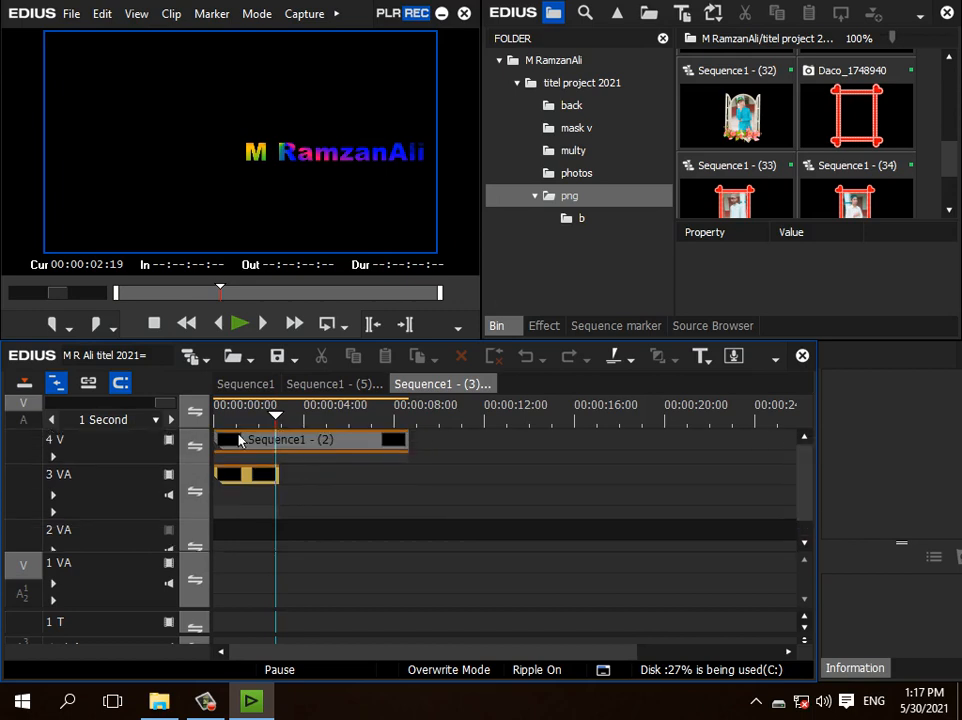
click(305, 440)
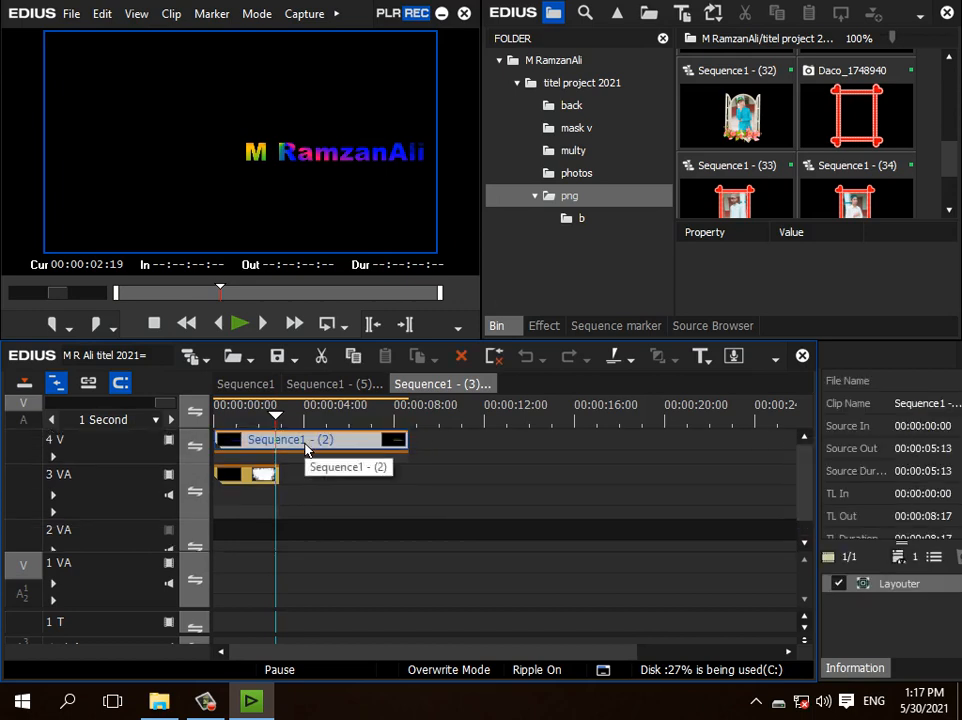
double_click(305, 446)
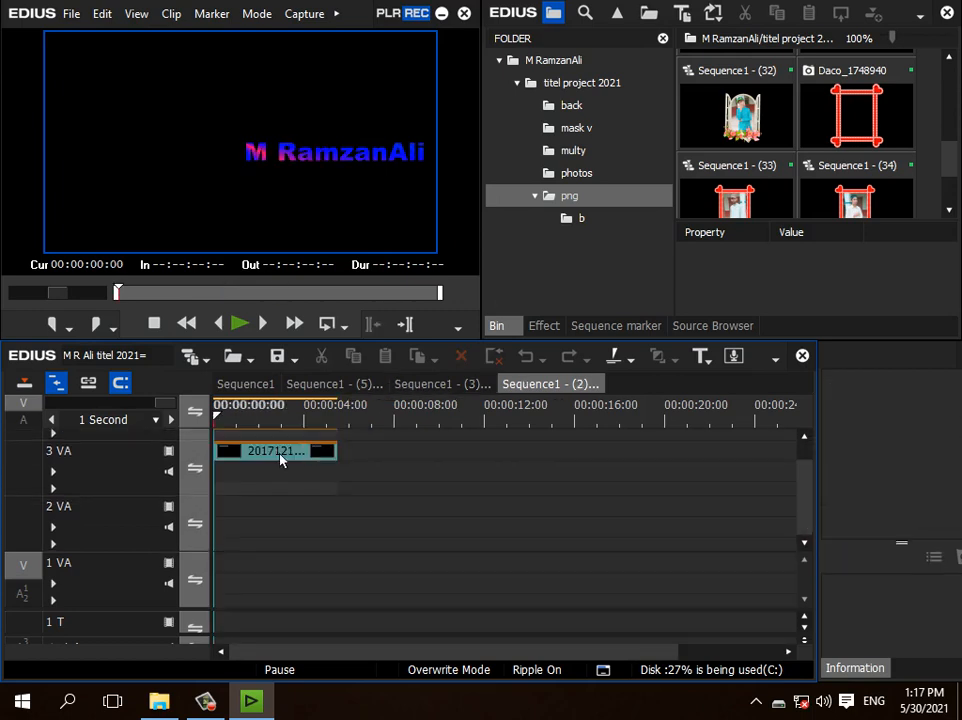
click(280, 457)
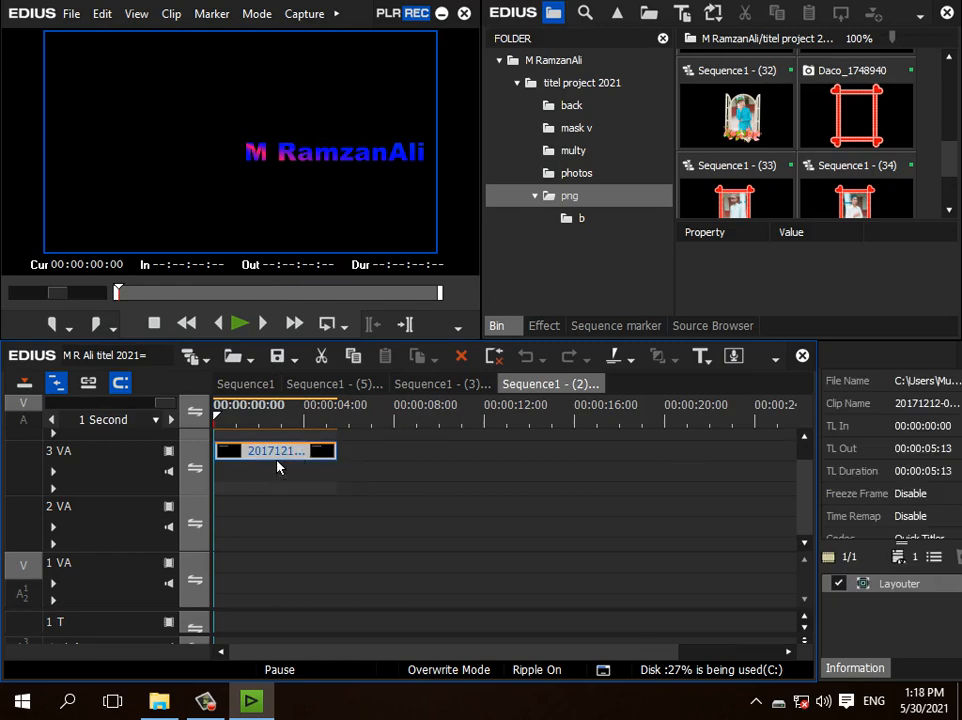
double_click(278, 460)
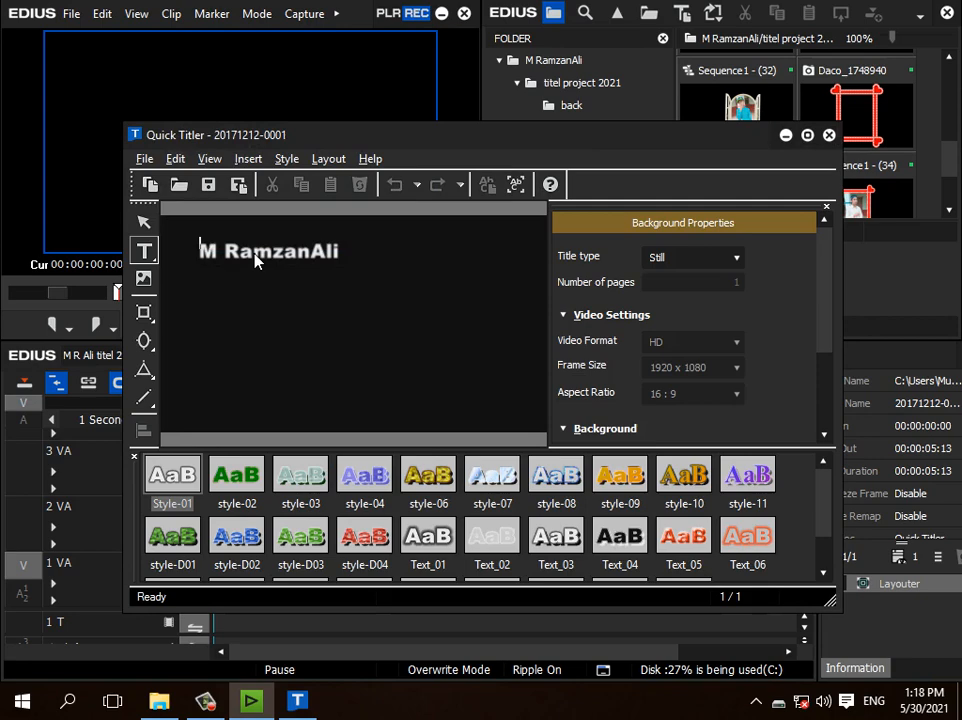
Step: Shorten the name in the title by deleting its last three letters, and save the title
key(Escape)
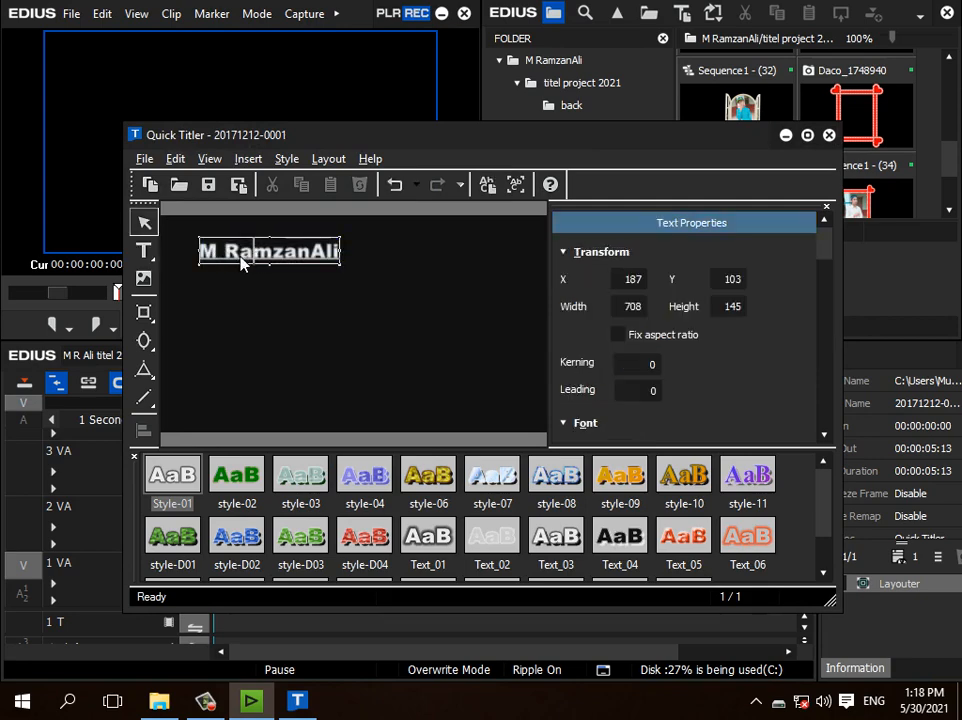
drag(372, 134, 622, 234)
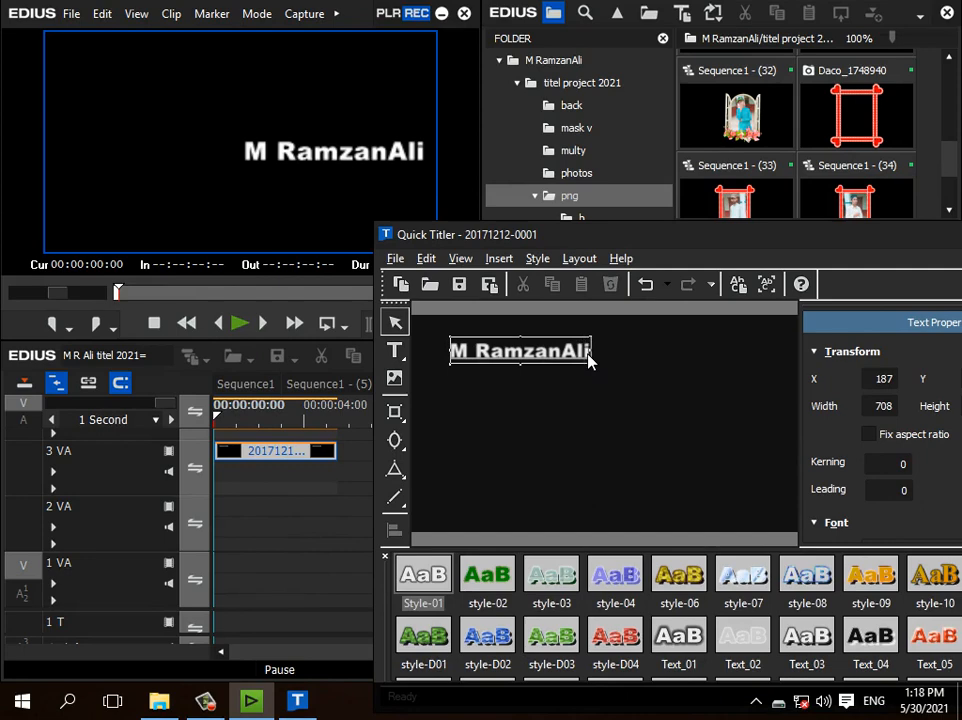
key(BackSpace)
key(BackSpace)
key(BackSpace)
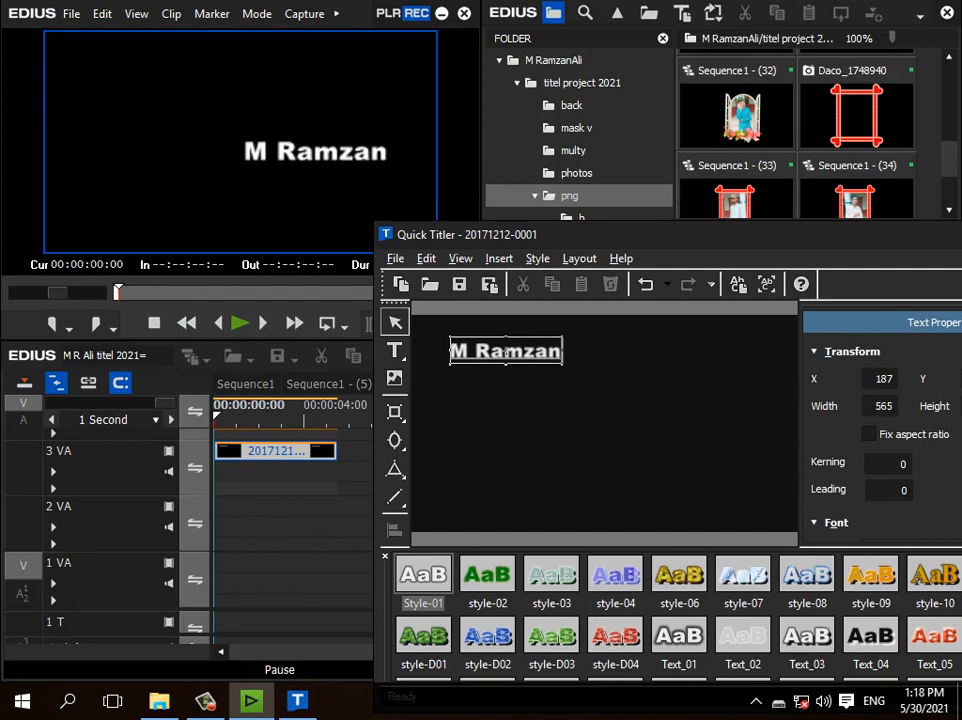
text(n)
click(465, 287)
Step: Return to the main sequence and play the edited title from the start
click(252, 388)
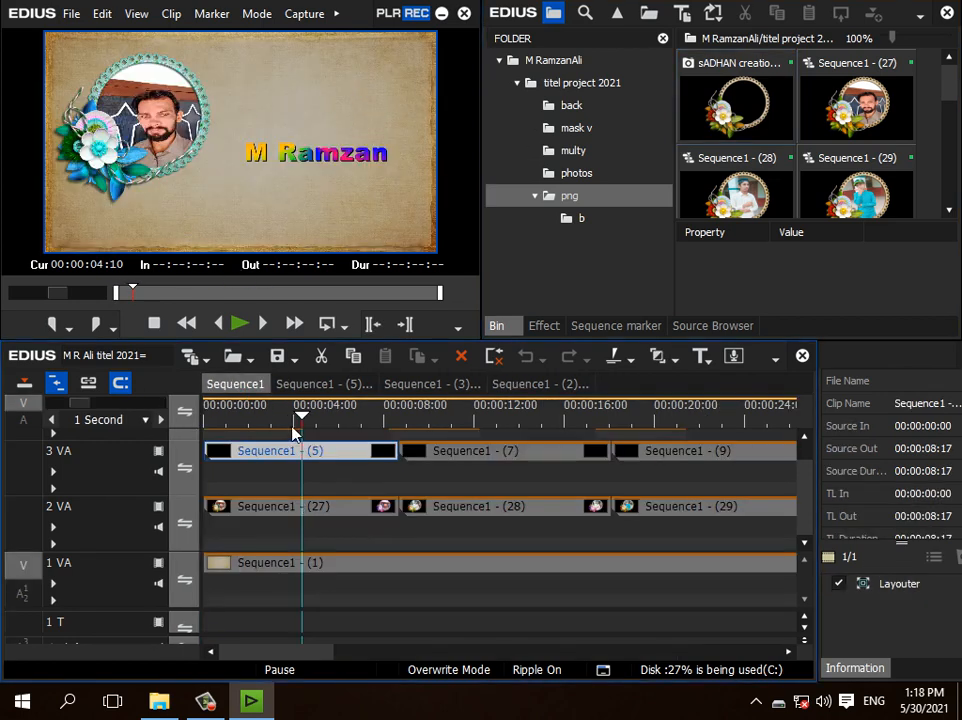
drag(296, 426, 204, 412)
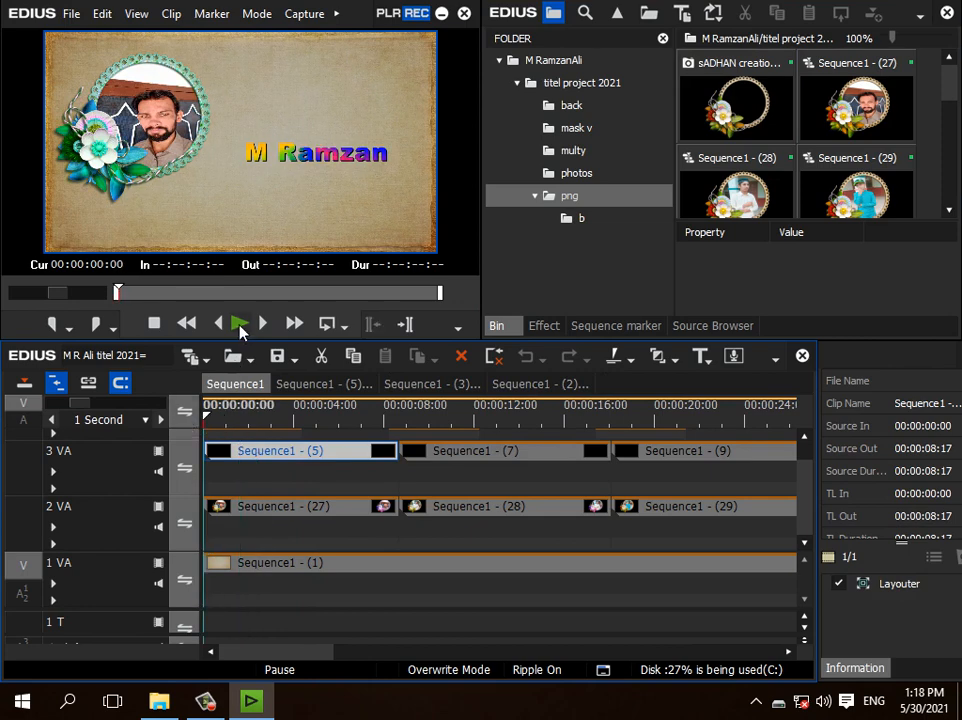
click(240, 326)
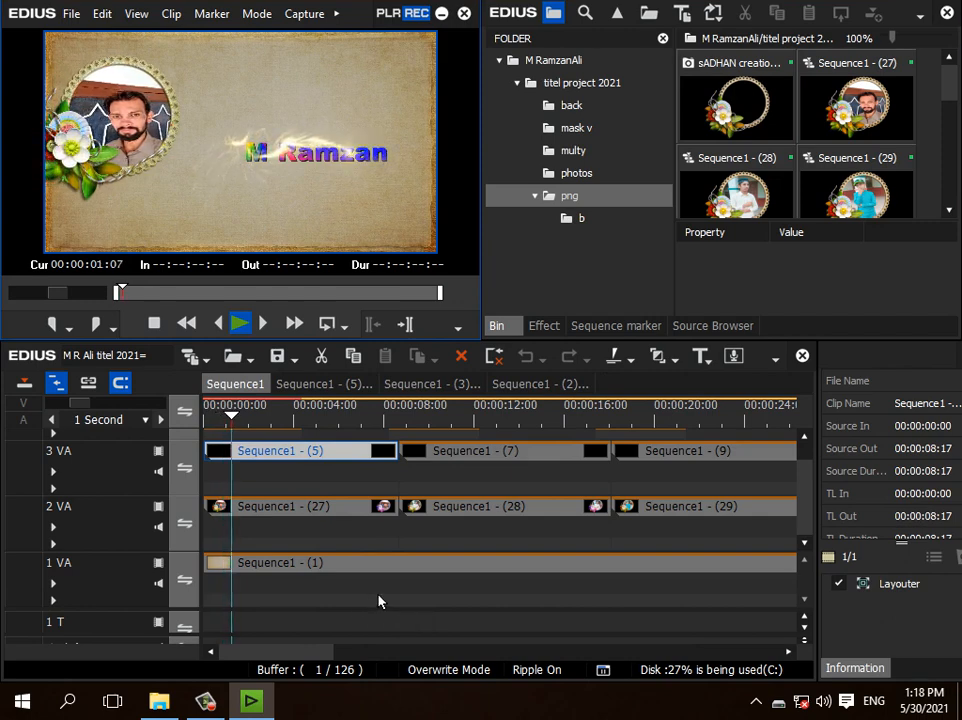
click(241, 324)
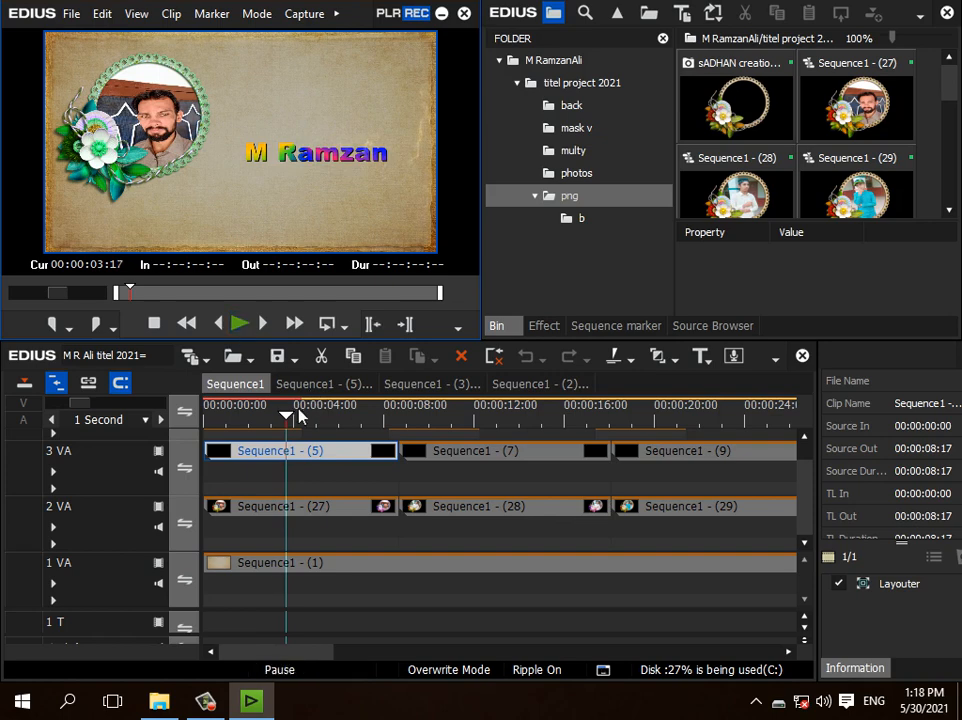
drag(287, 416, 258, 408)
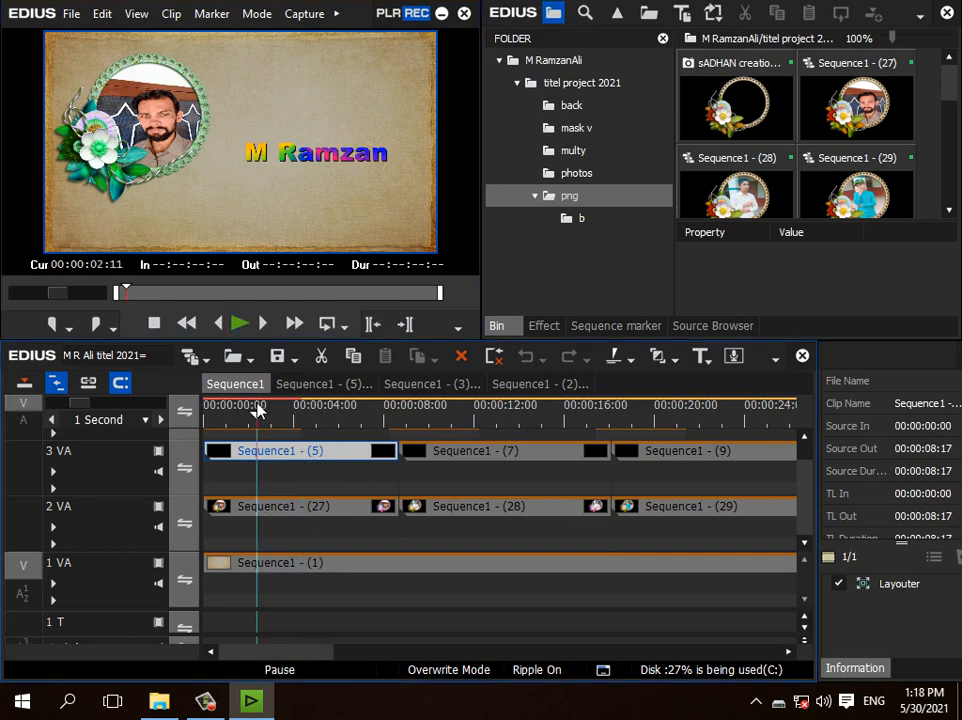
Step: Open nested Sequence1 - (27) and import photo IMG_20210526_174013284 from the desktop's CandyCam folder into the png bin
double_click(310, 516)
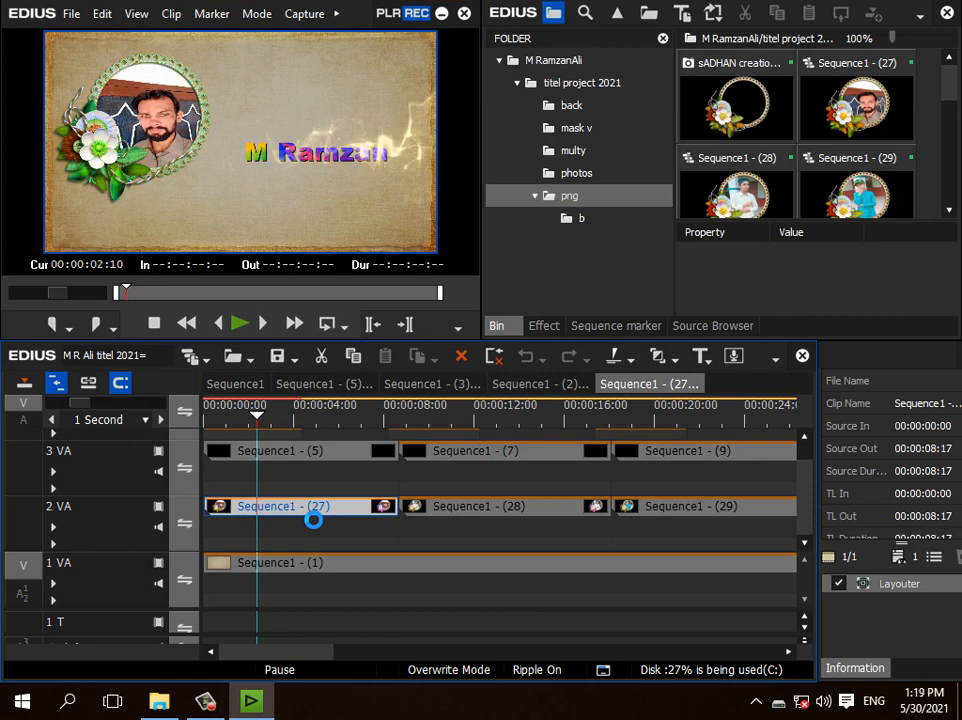
click(348, 456)
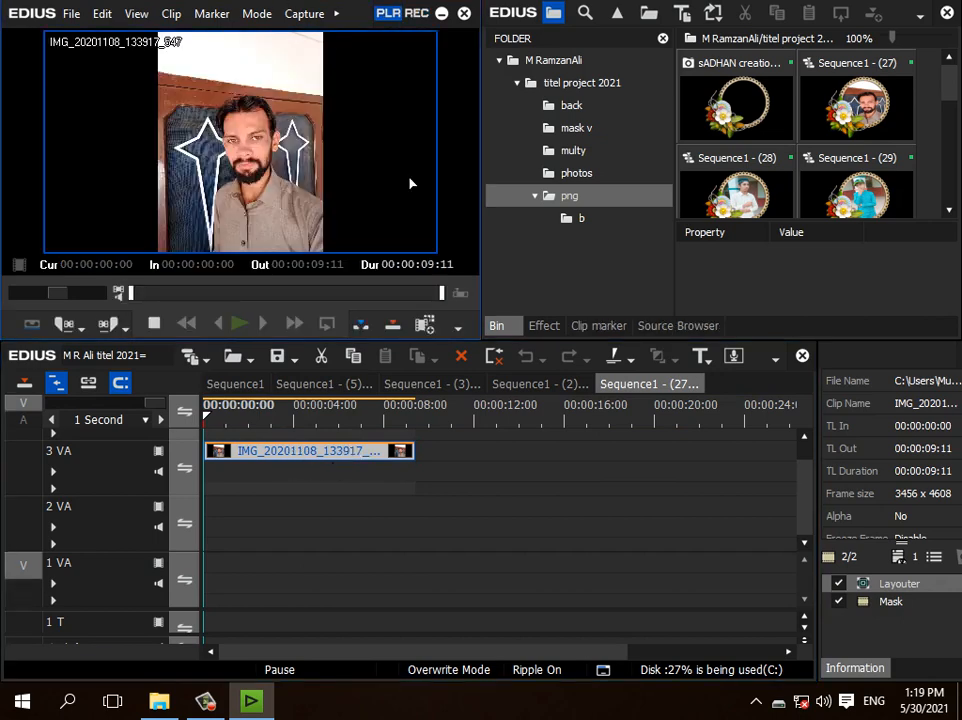
drag(955, 92, 949, 195)
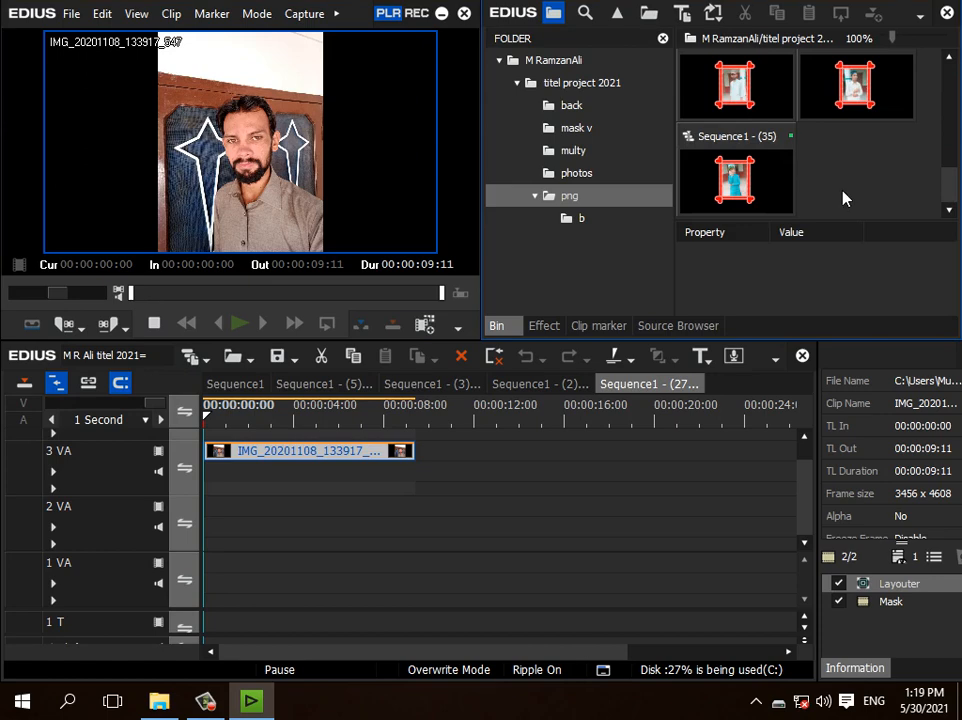
double_click(844, 195)
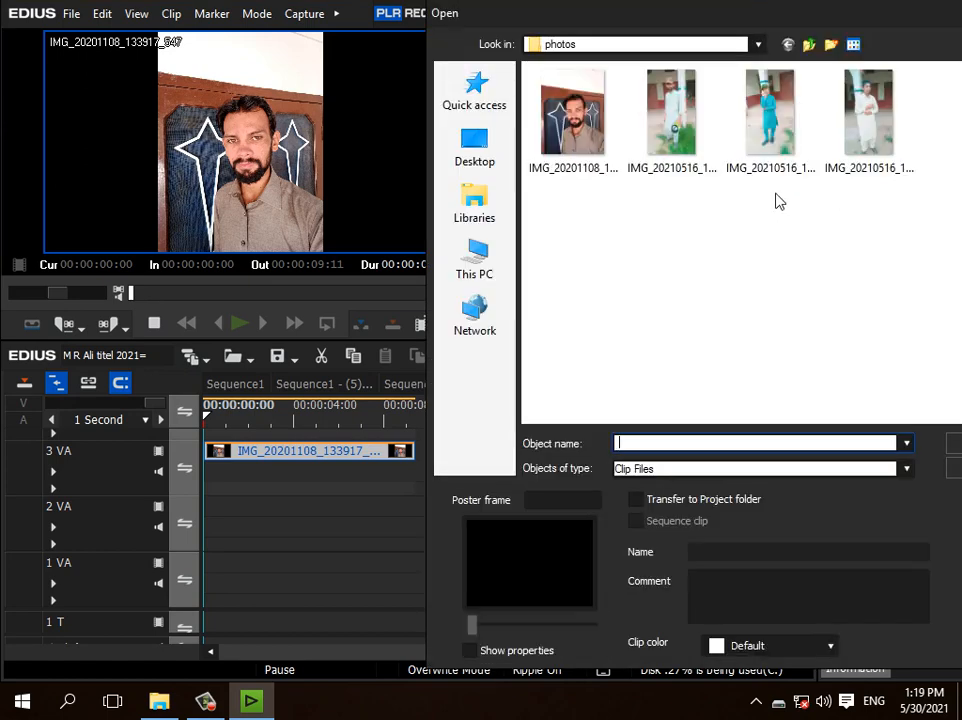
click(468, 150)
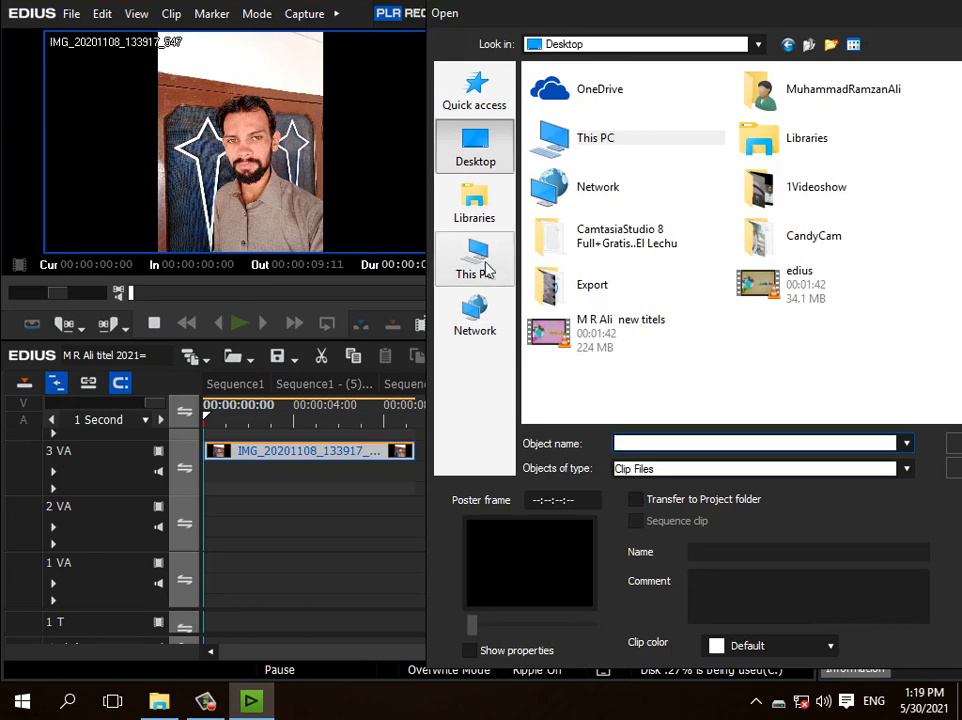
double_click(812, 239)
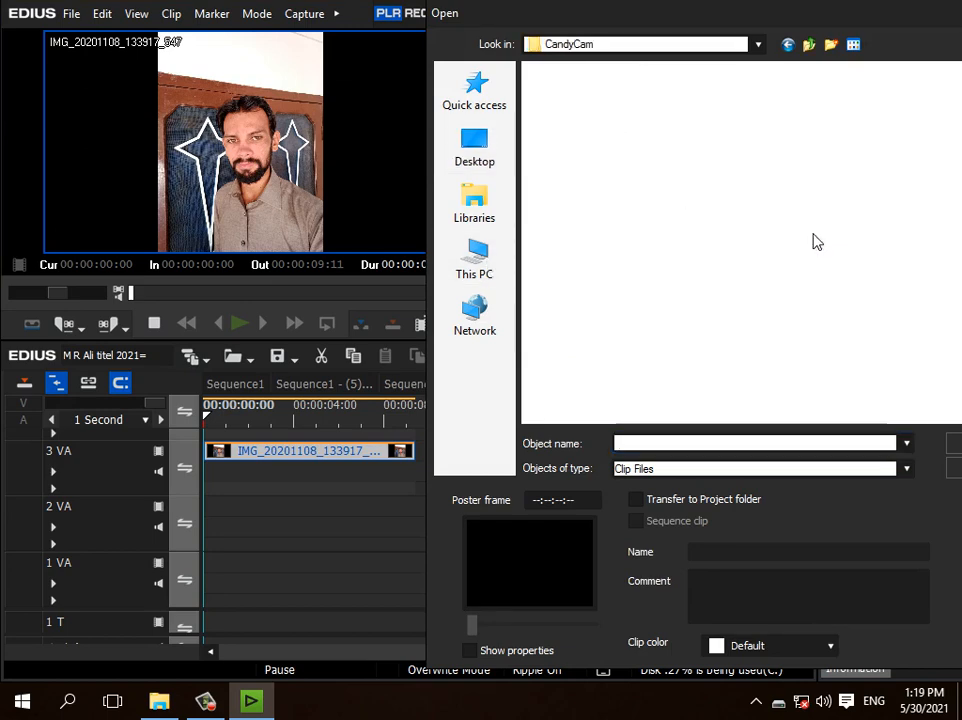
scroll(785, 195, down, 3)
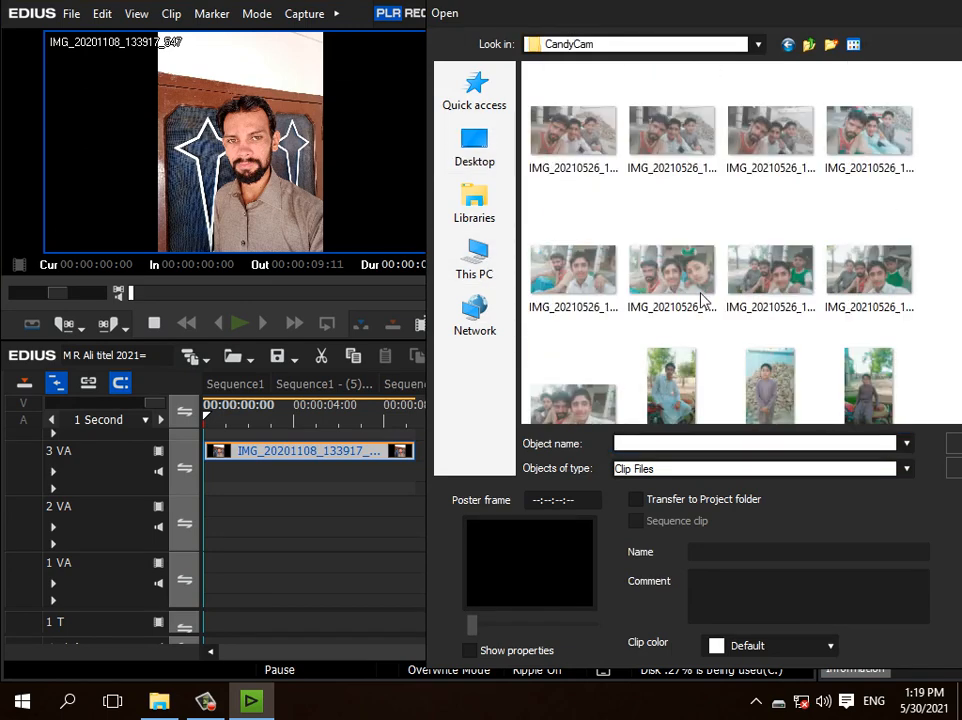
scroll(703, 300, down, 2)
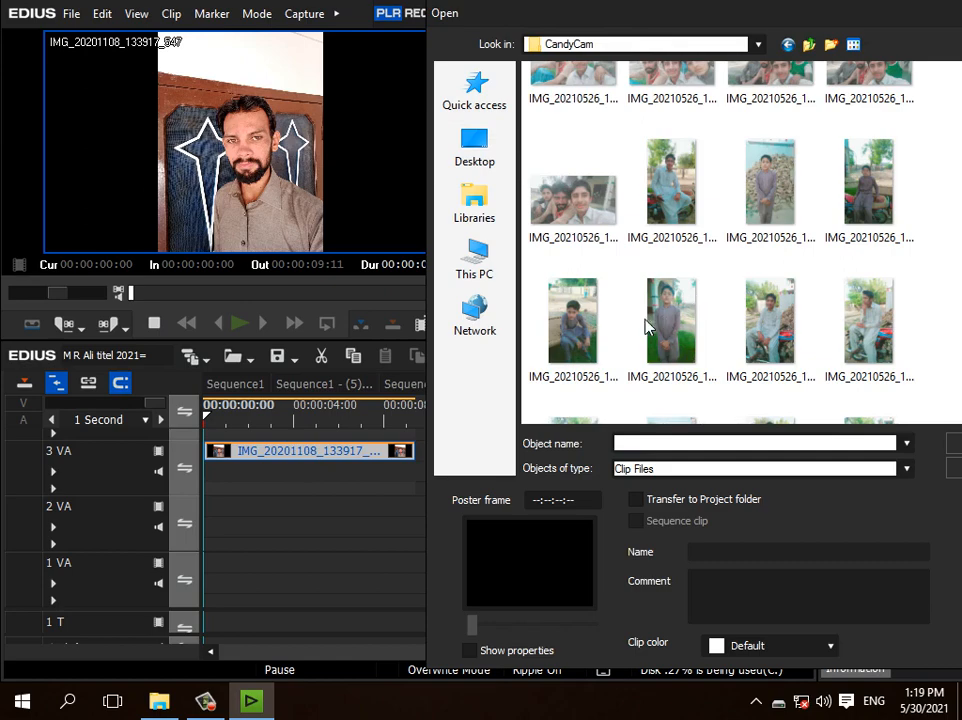
double_click(668, 330)
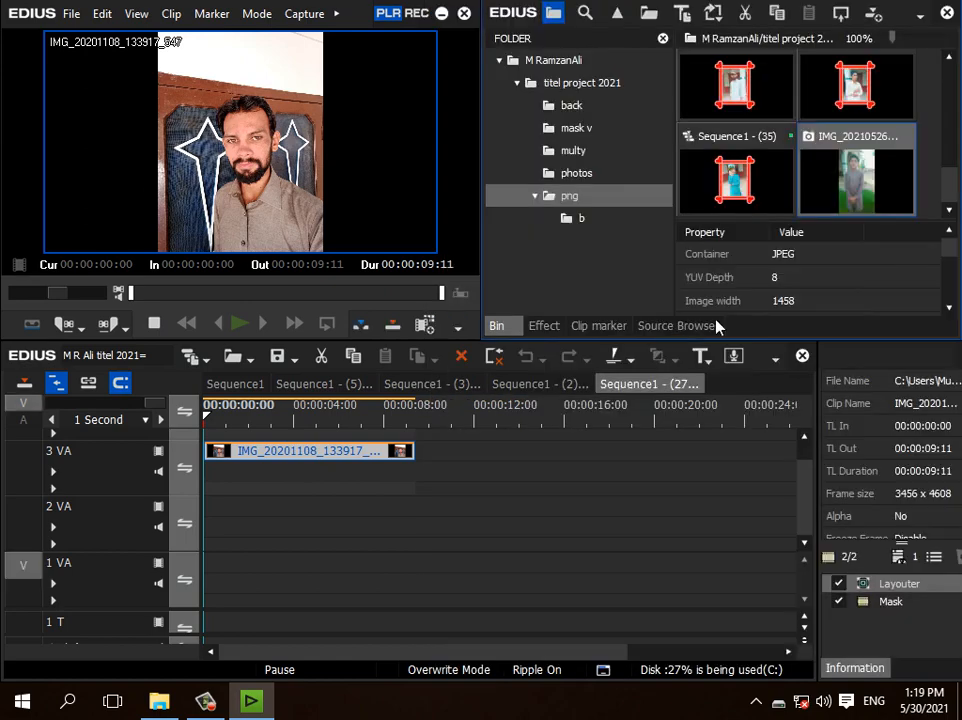
Step: Copy the imported photo and replace only the clip of the old photo on track 3 VA with it
right_click(882, 178)
click(752, 35)
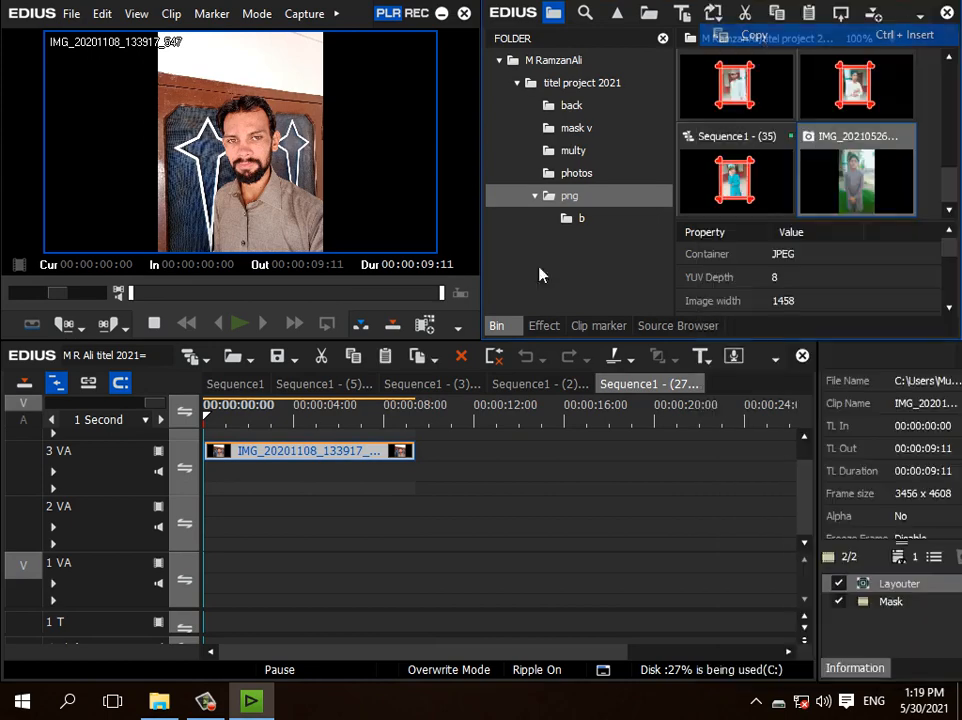
right_click(262, 453)
mouse_move(648, 128)
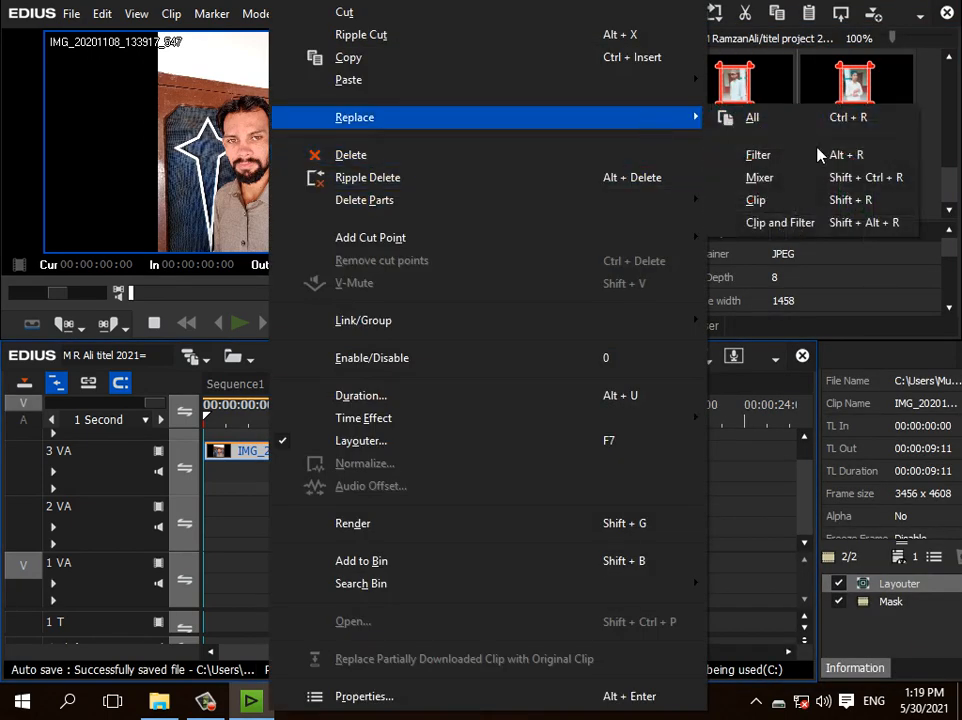
click(855, 209)
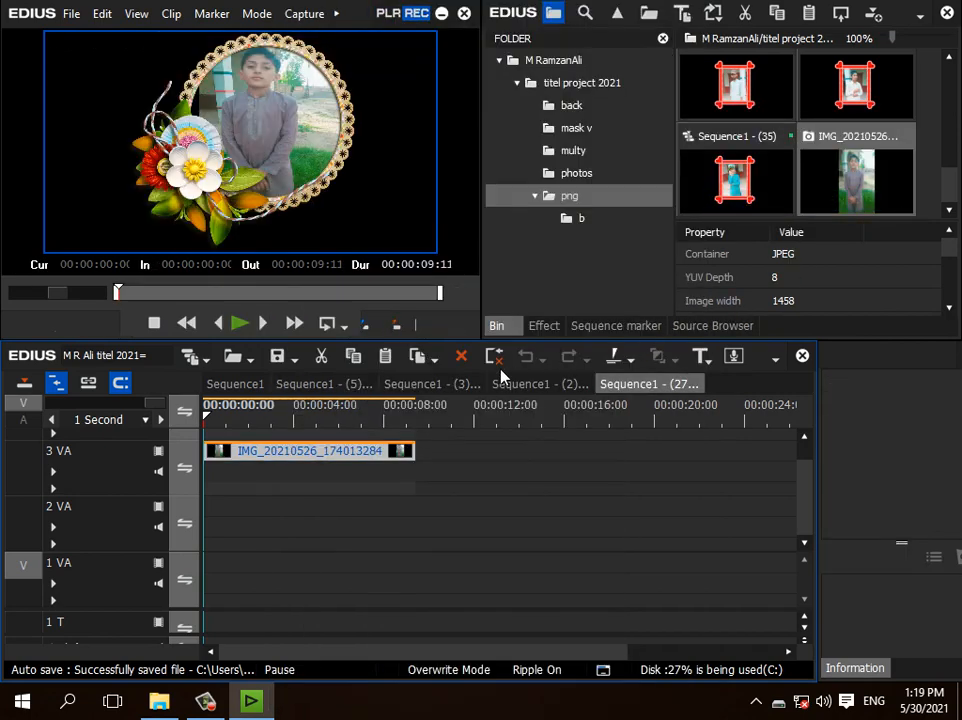
click(236, 453)
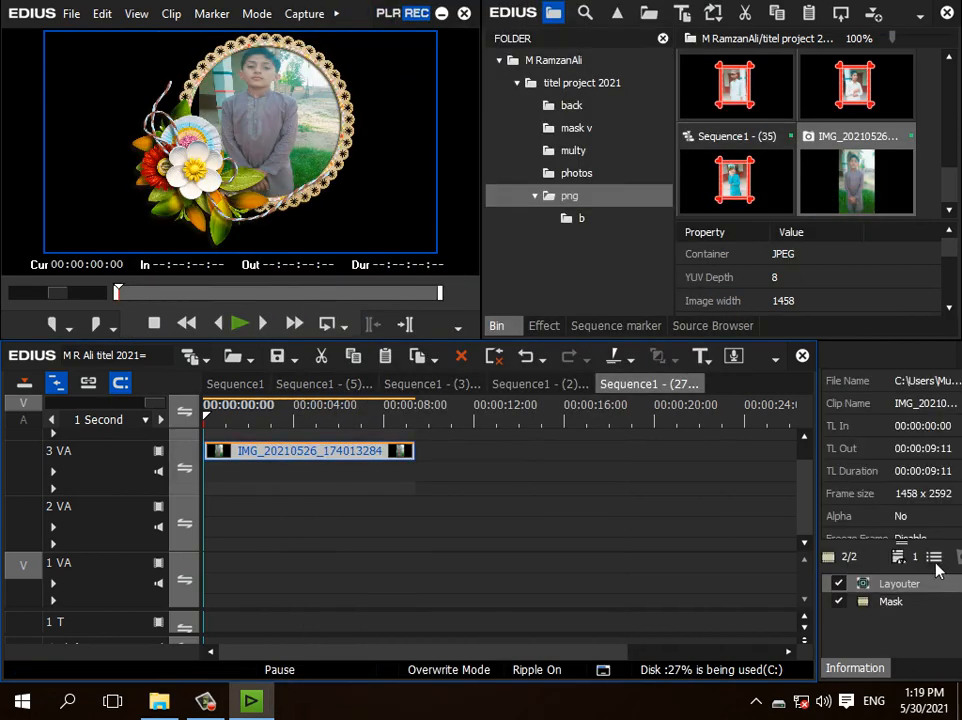
Step: Turn the replaced photo's Mask effect off and on again to check how it clips the photo
click(874, 604)
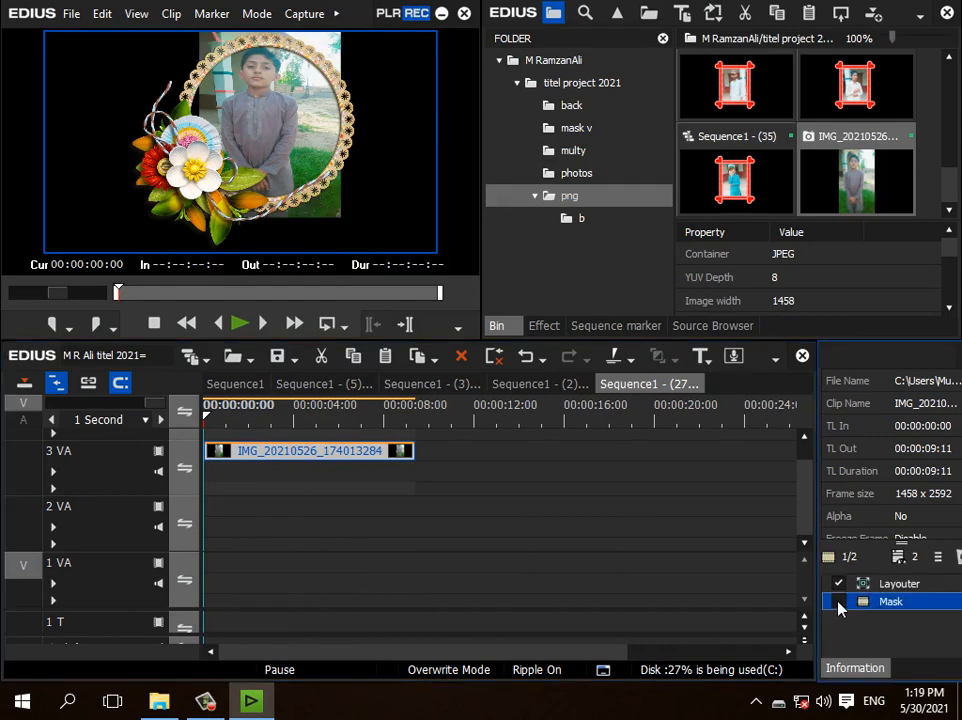
click(838, 602)
click(930, 582)
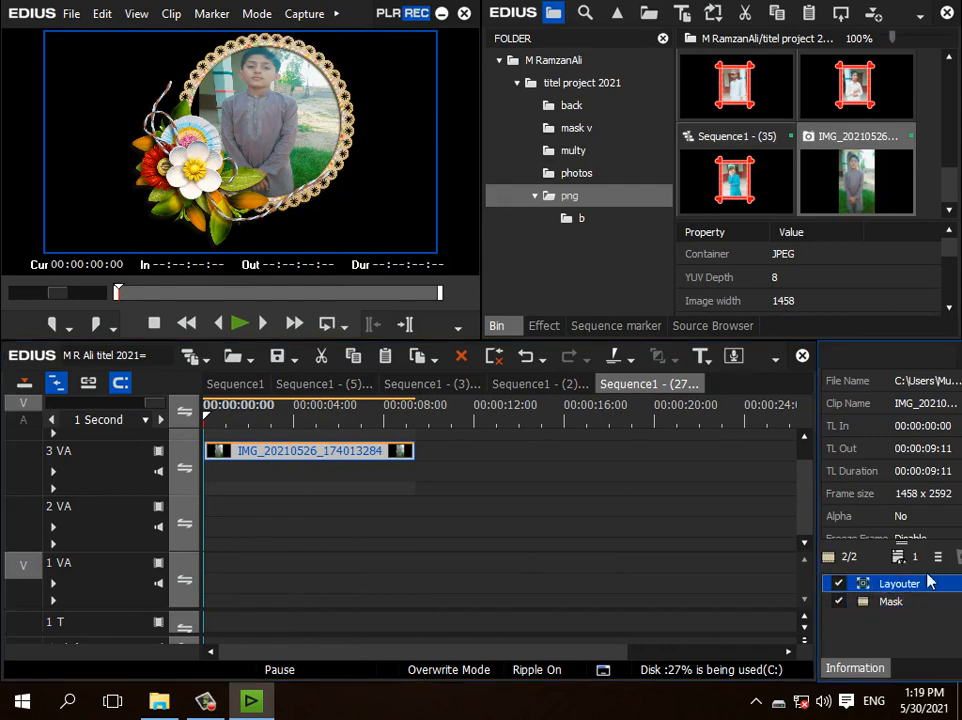
Step: Enlarge the photo in the Layouter to a stretch of 56.3% by 38.2%, positioned at X 7.1% and Y -5.6%
click(932, 557)
double_click(880, 583)
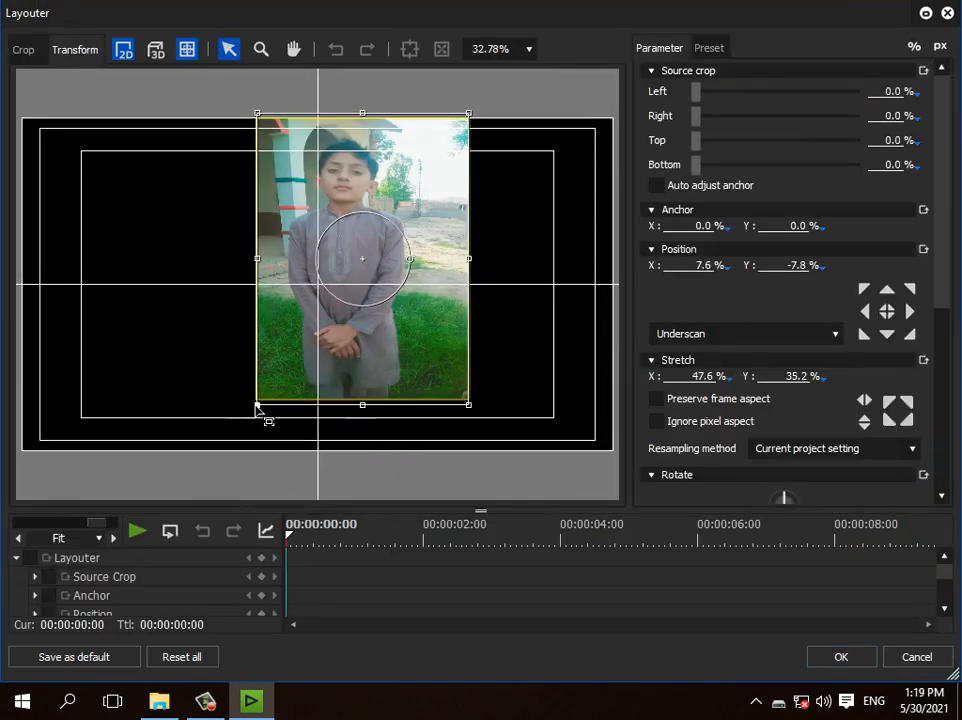
drag(256, 402, 236, 411)
drag(391, 284, 388, 291)
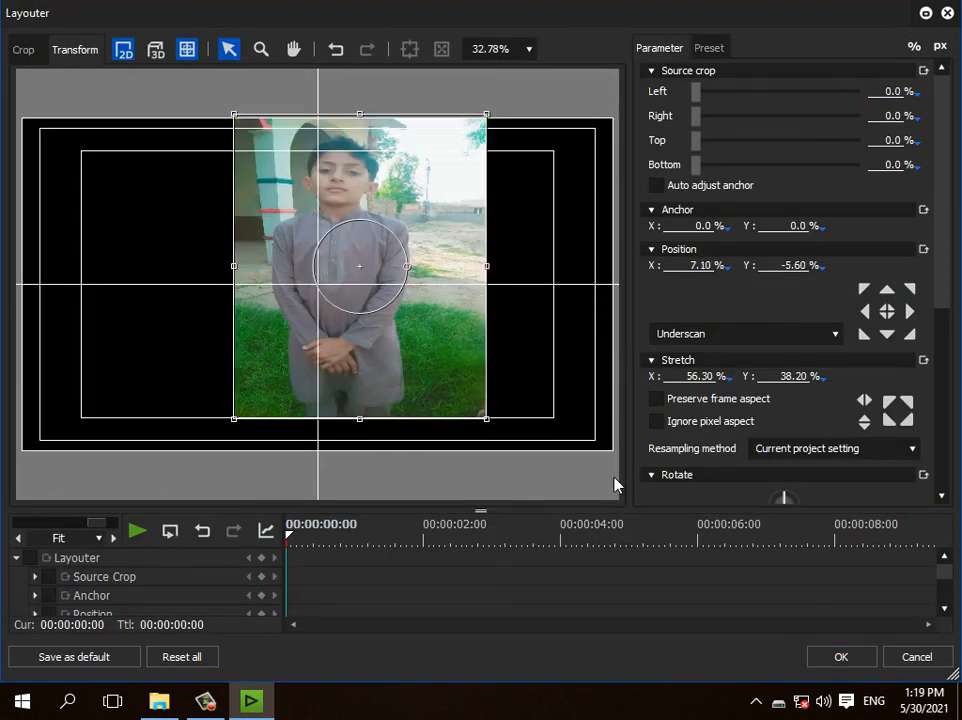
click(836, 656)
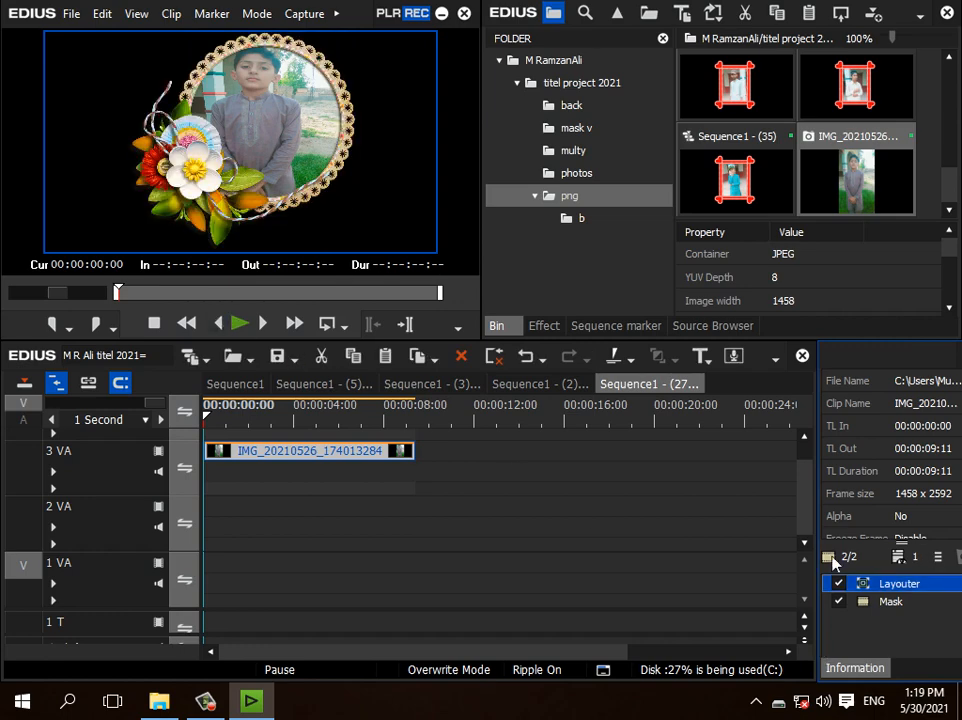
Step: Move the photo's track above the flower frame's track and lower the photo's source opacity to 41.7% in the Layouter
scroll(75, 446, up, 1)
drag(128, 491, 125, 442)
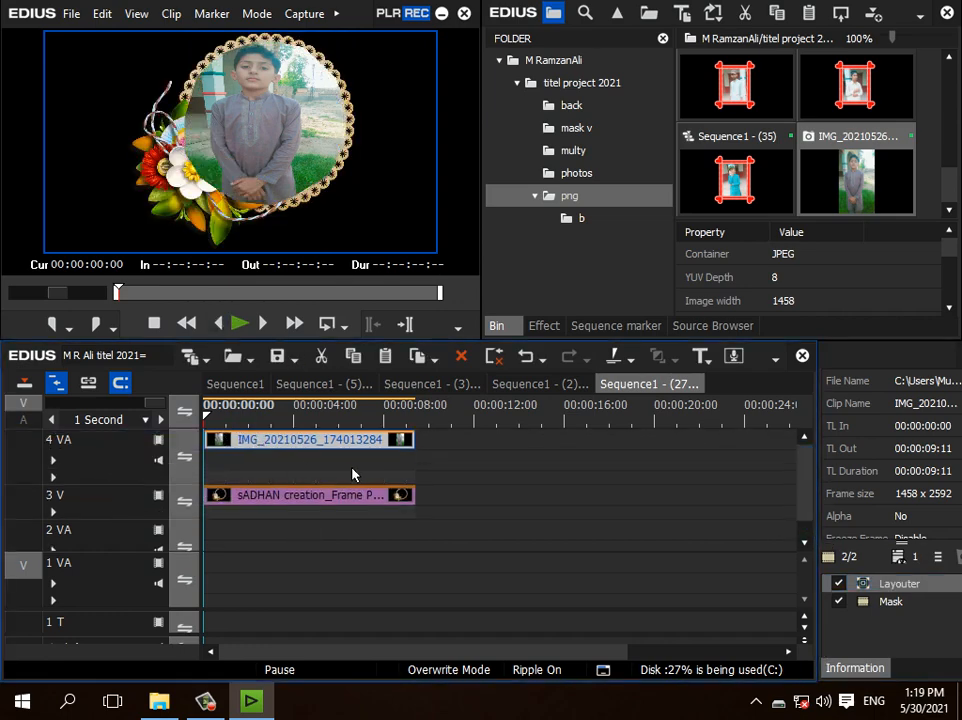
click(936, 557)
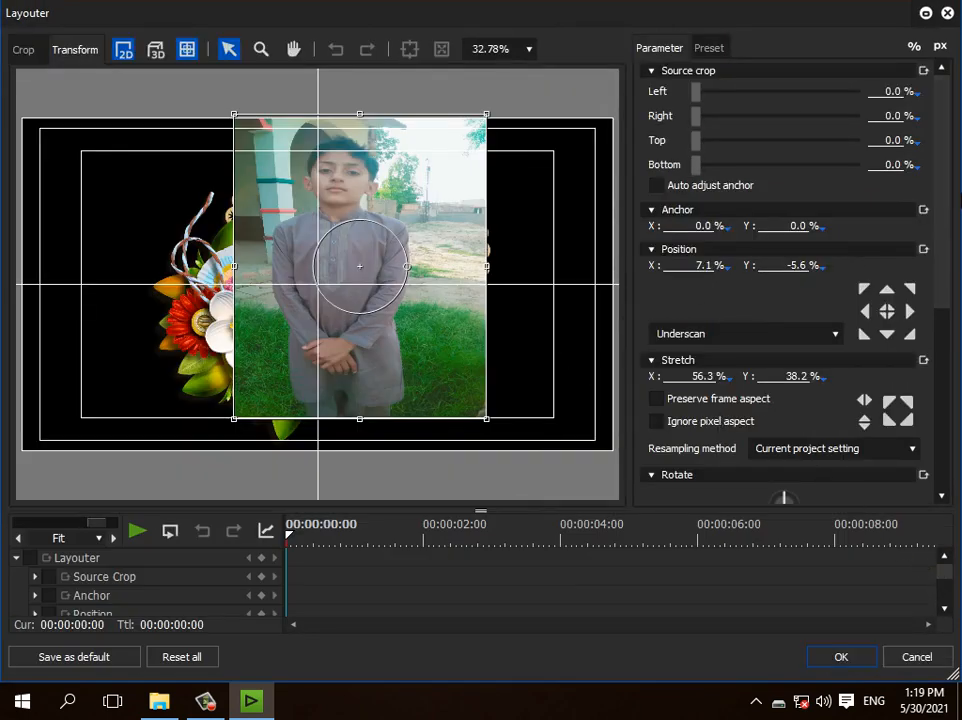
scroll(911, 316, down, 5)
drag(864, 346, 777, 348)
Step: Shift the translucent photo down inside the round frame and enlarge it to a stretch of 60% by 41.1%
mouse_move(424, 213)
mouse_down()
mouse_move(434, 228)
mouse_move(419, 234)
mouse_up()
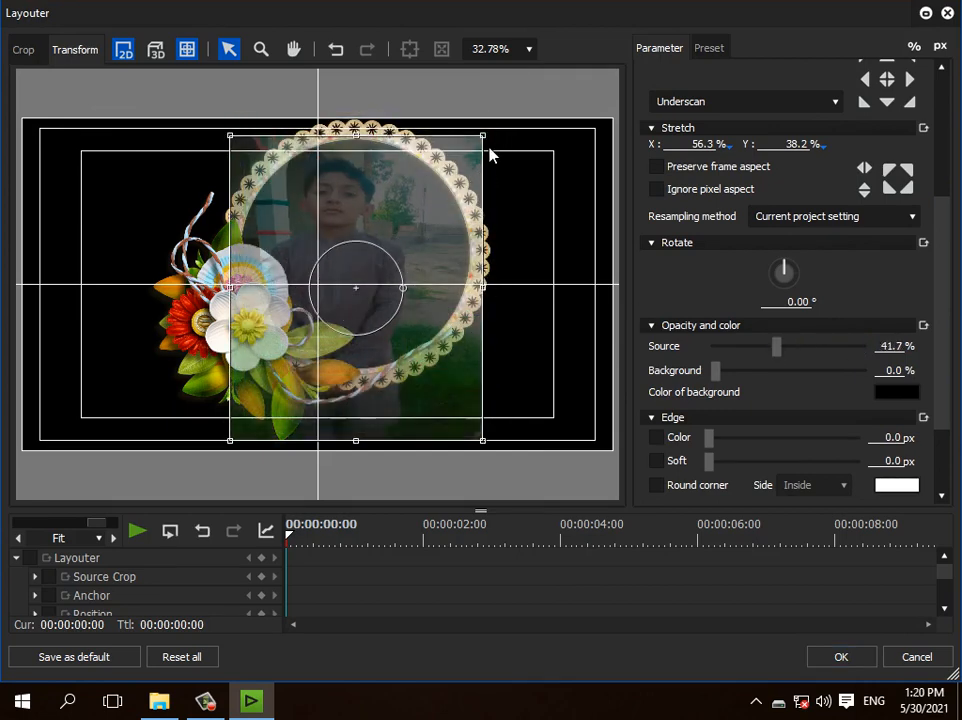
drag(491, 149, 501, 139)
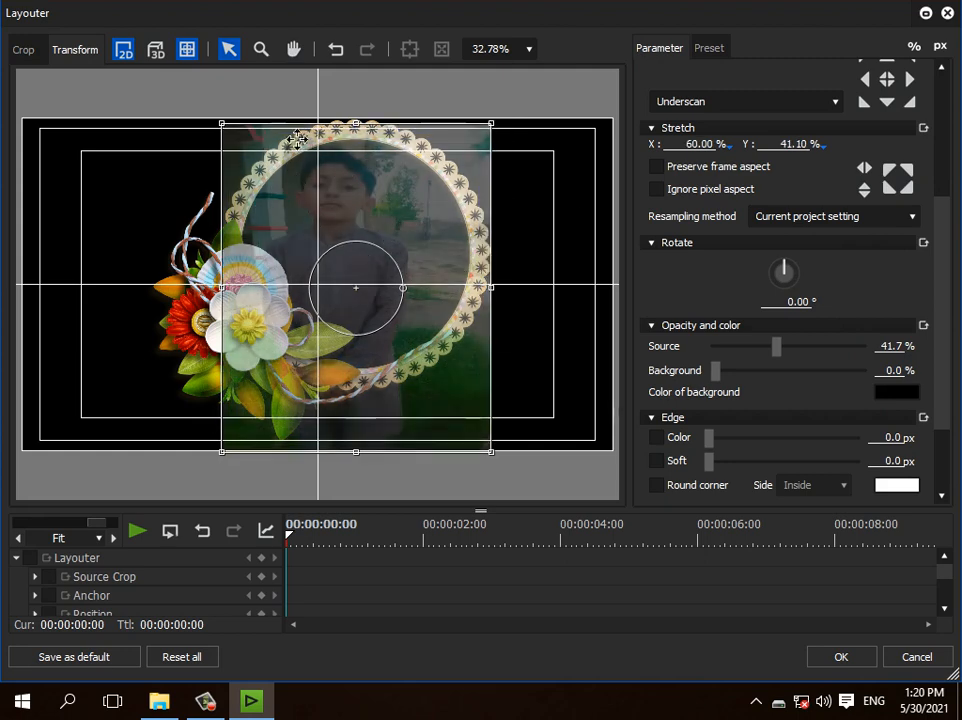
Step: Restore the photo's source opacity to 100% and move its track back below the flower frame's track
drag(777, 346, 862, 346)
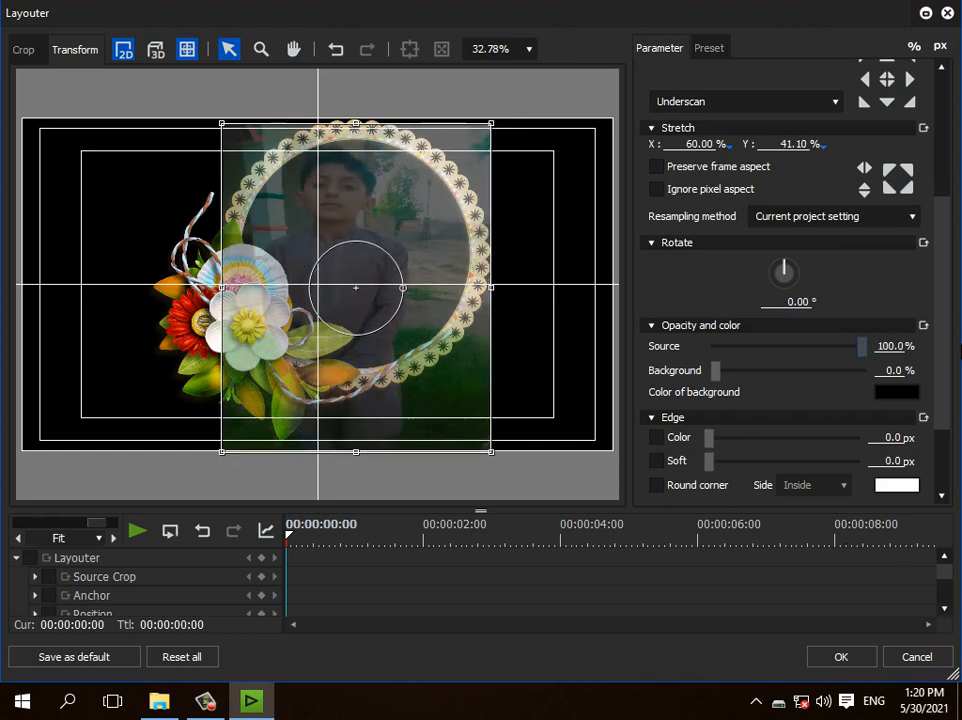
click(841, 657)
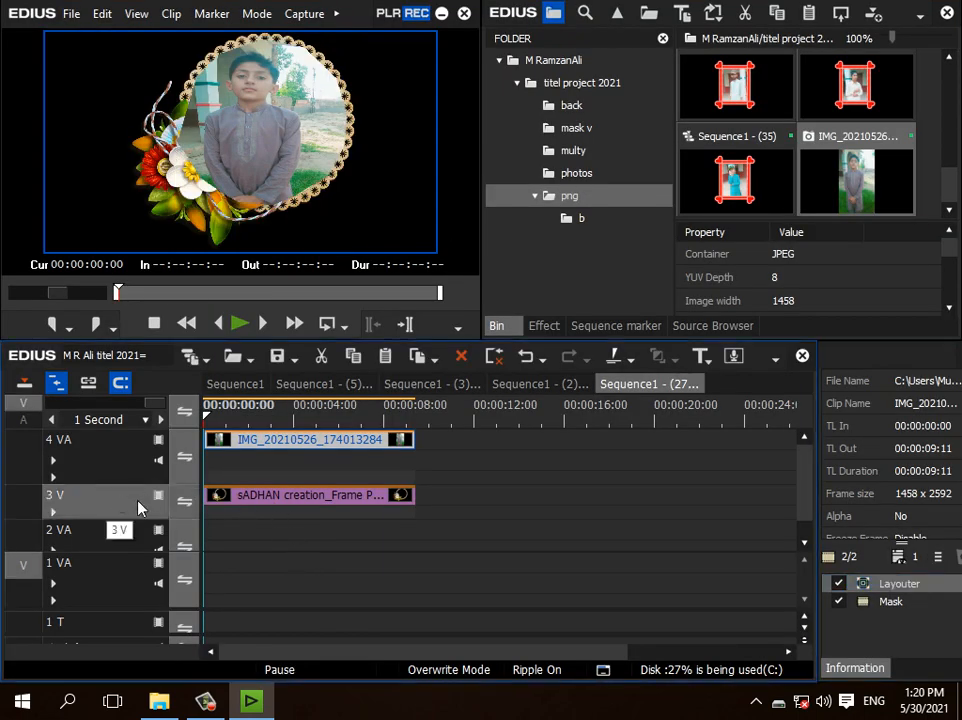
drag(118, 456, 115, 512)
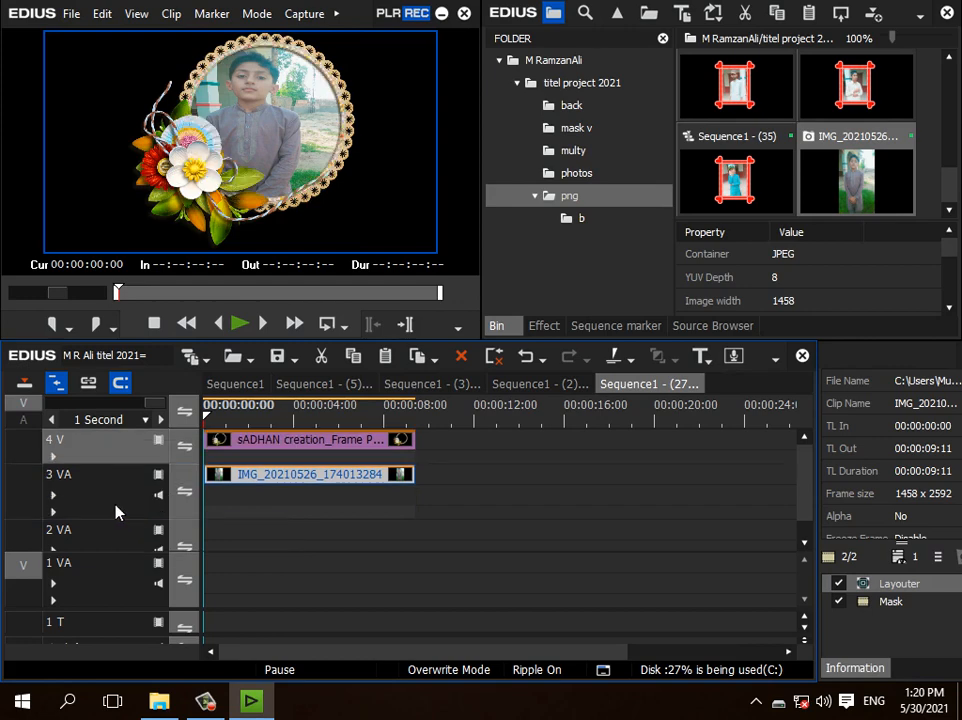
Step: Return to the main Sequence1, play the edited title, and preview the following titles along the timeline
click(253, 390)
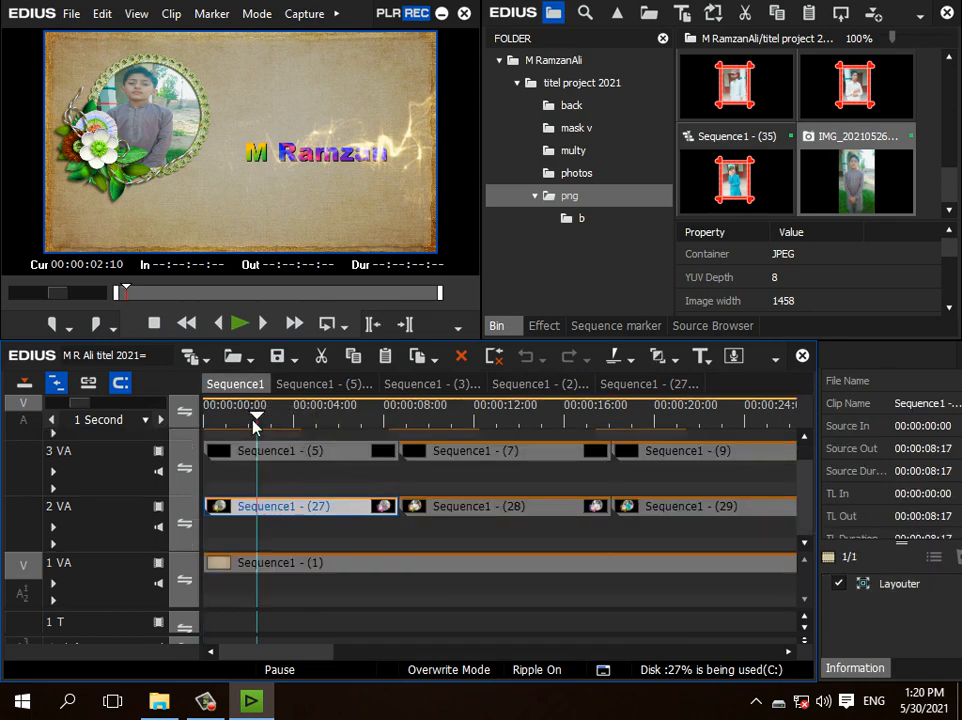
click(233, 330)
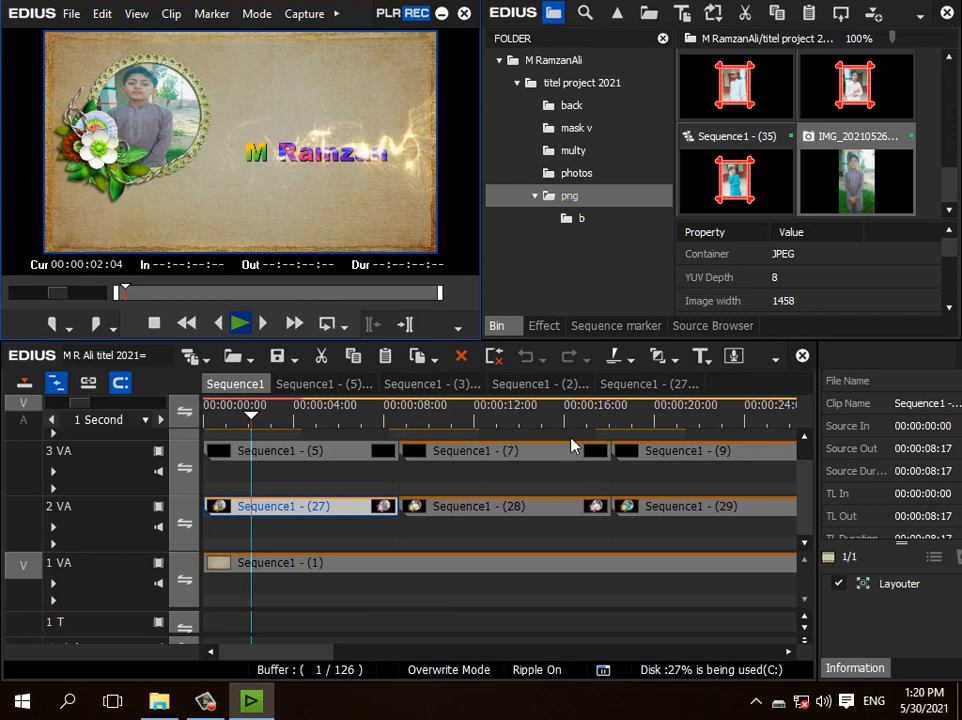
click(421, 405)
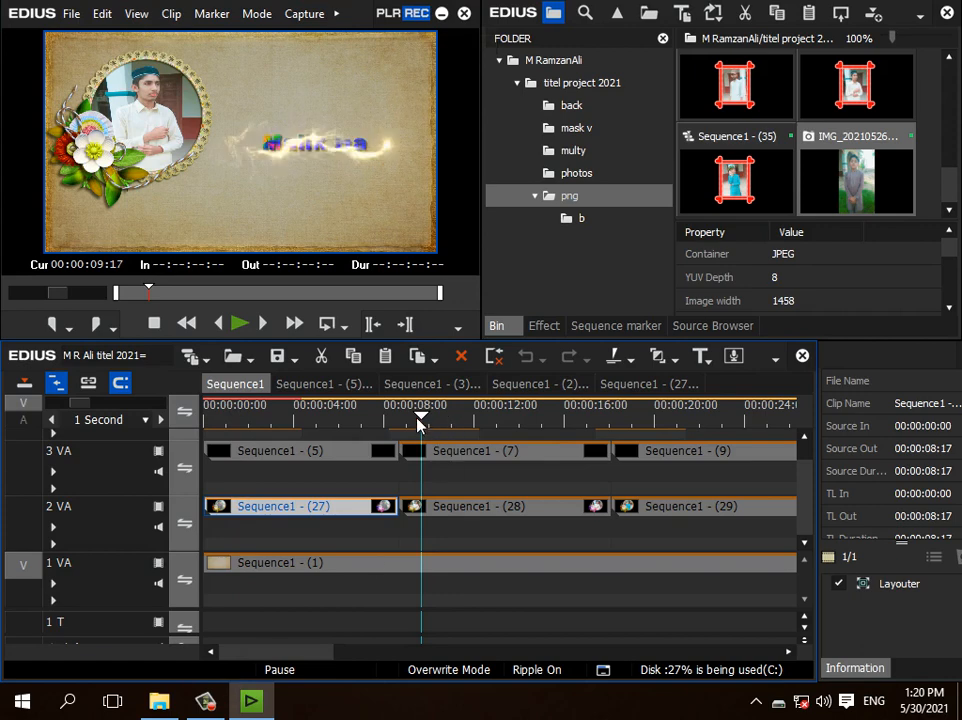
drag(421, 424, 452, 428)
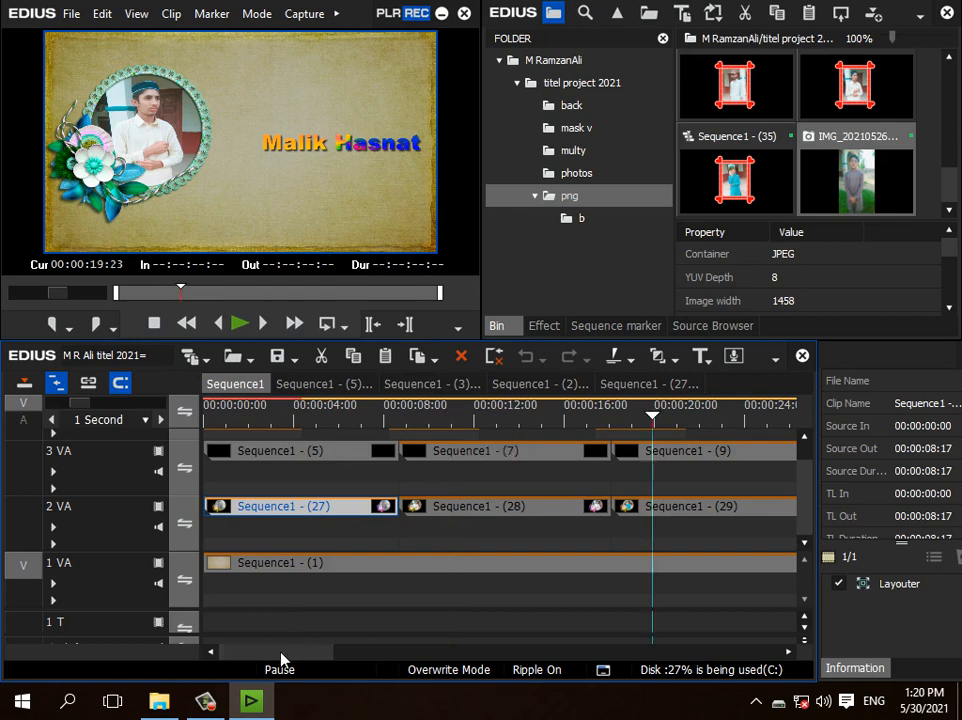
drag(281, 653, 388, 654)
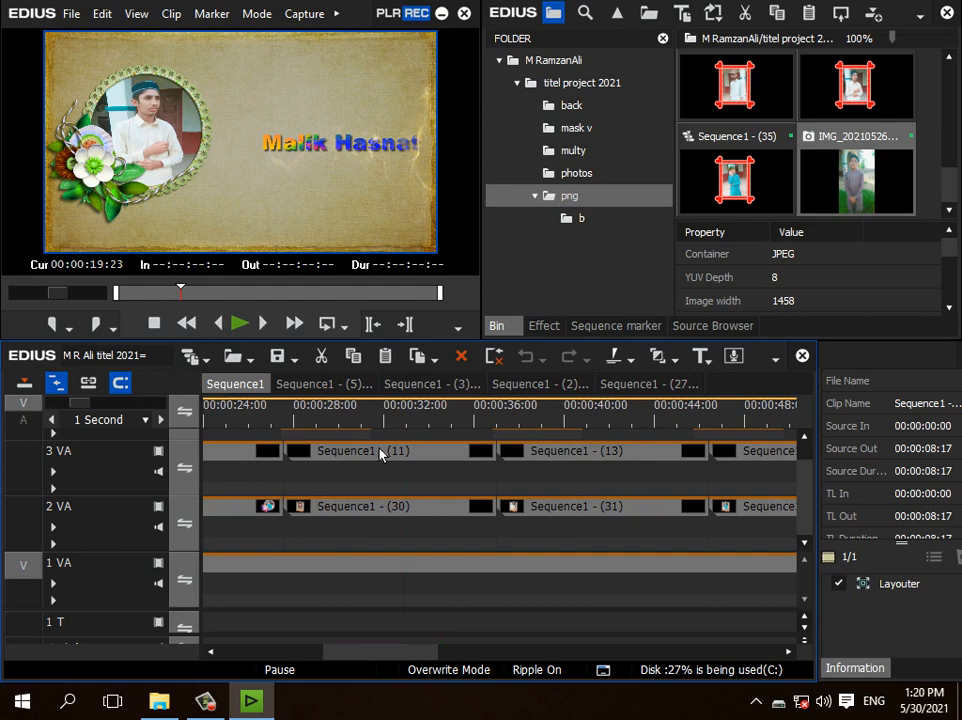
click(406, 412)
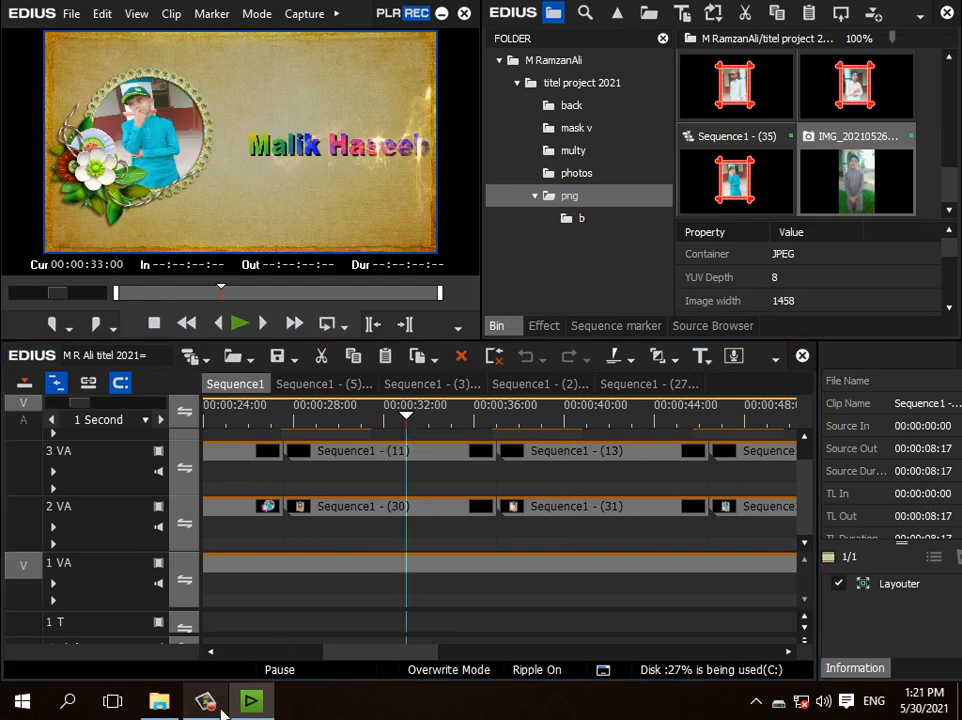
click(221, 703)
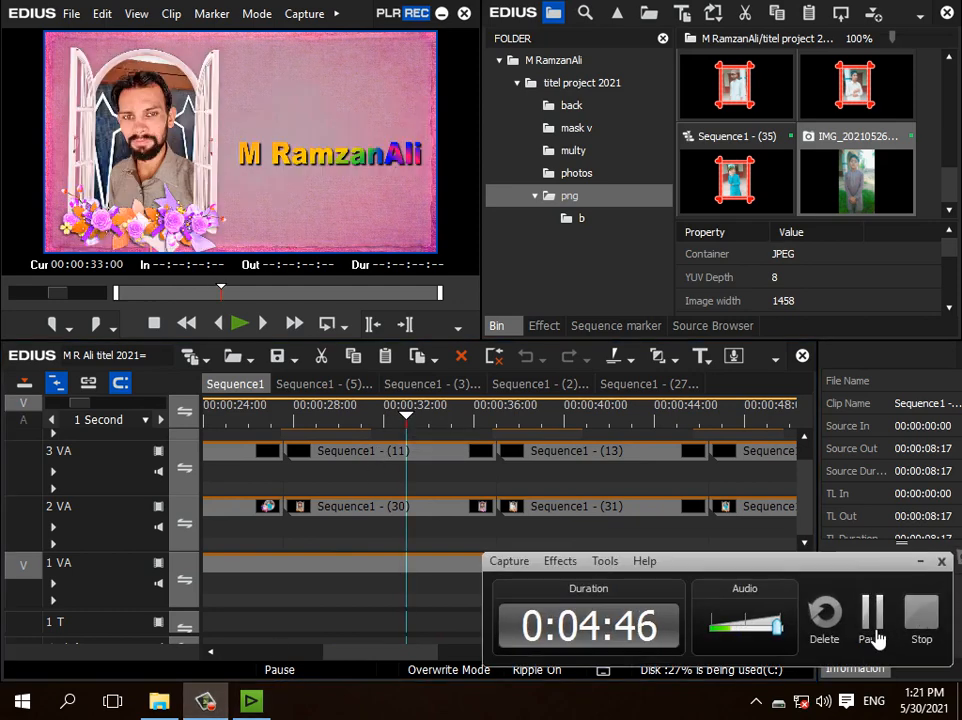